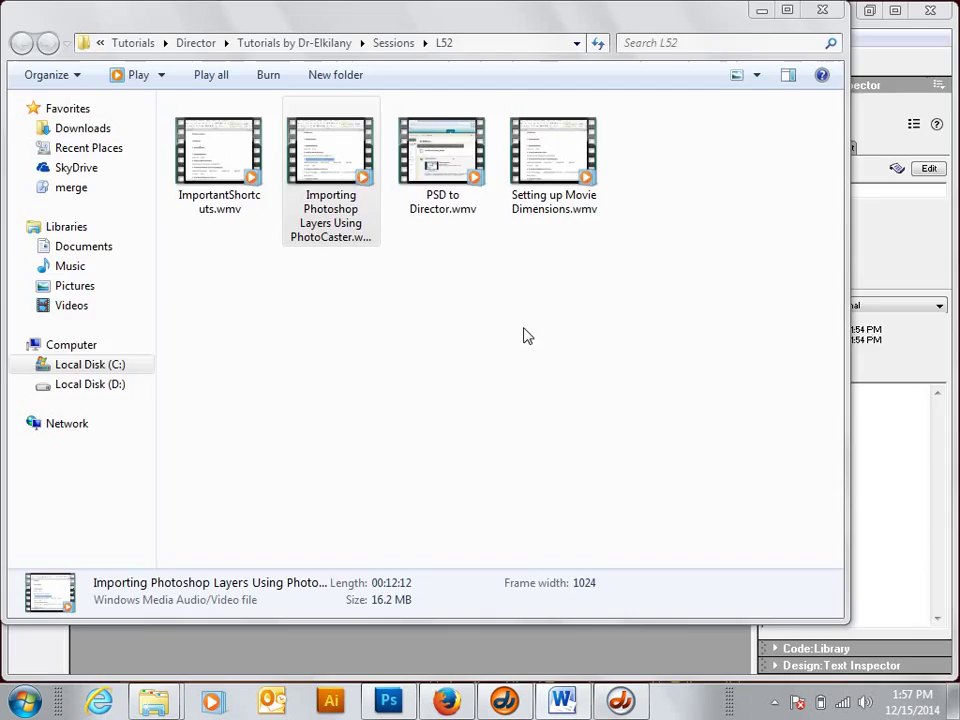
# Switch to Director MX, lower the Score and Cast window beneath the Stage, and enlarge the internal Cast area.
pyautogui.press('super+d')
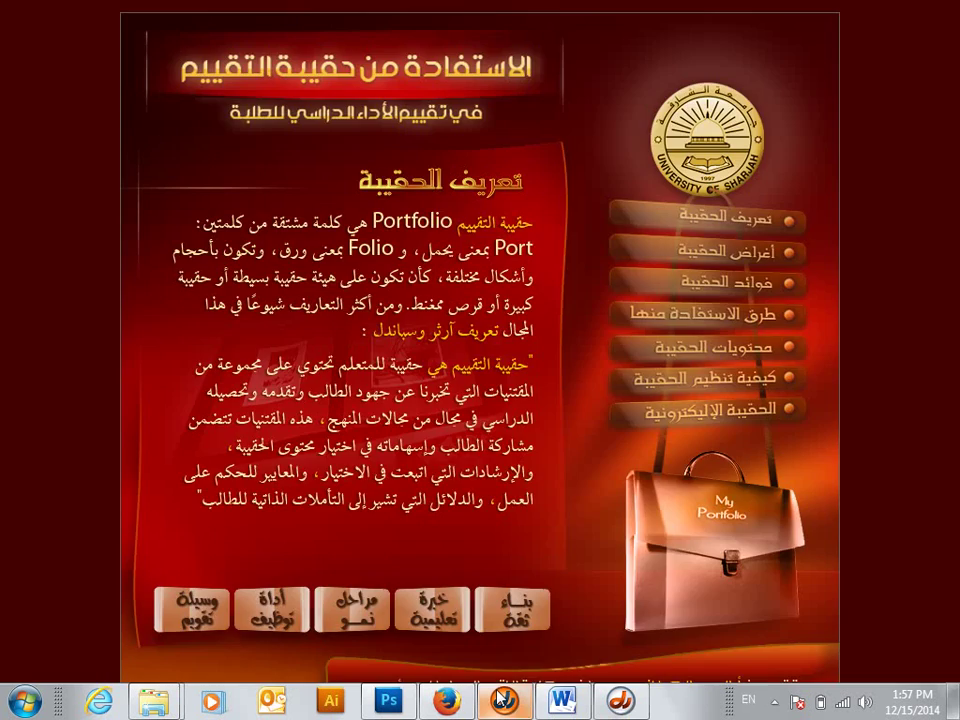
pyautogui.click(504, 700)
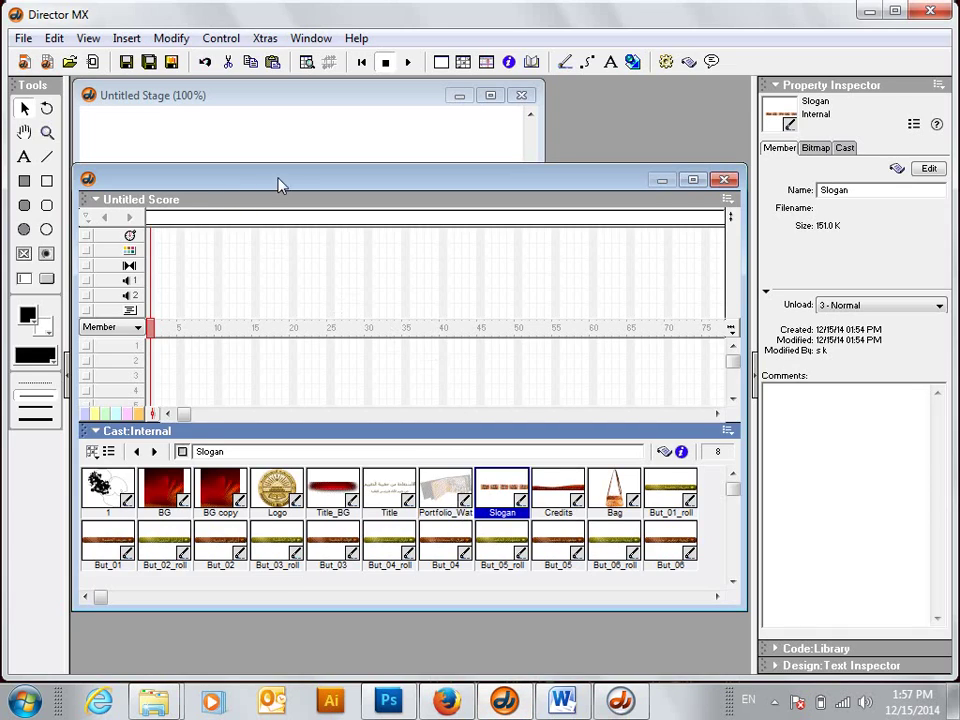
pyautogui.moveTo(280, 185)
pyautogui.mouseDown()
pyautogui.moveTo(279, 242)
pyautogui.moveTo(287, 236)
pyautogui.moveTo(277, 222)
pyautogui.moveTo(272, 238)
pyautogui.mouseUp()
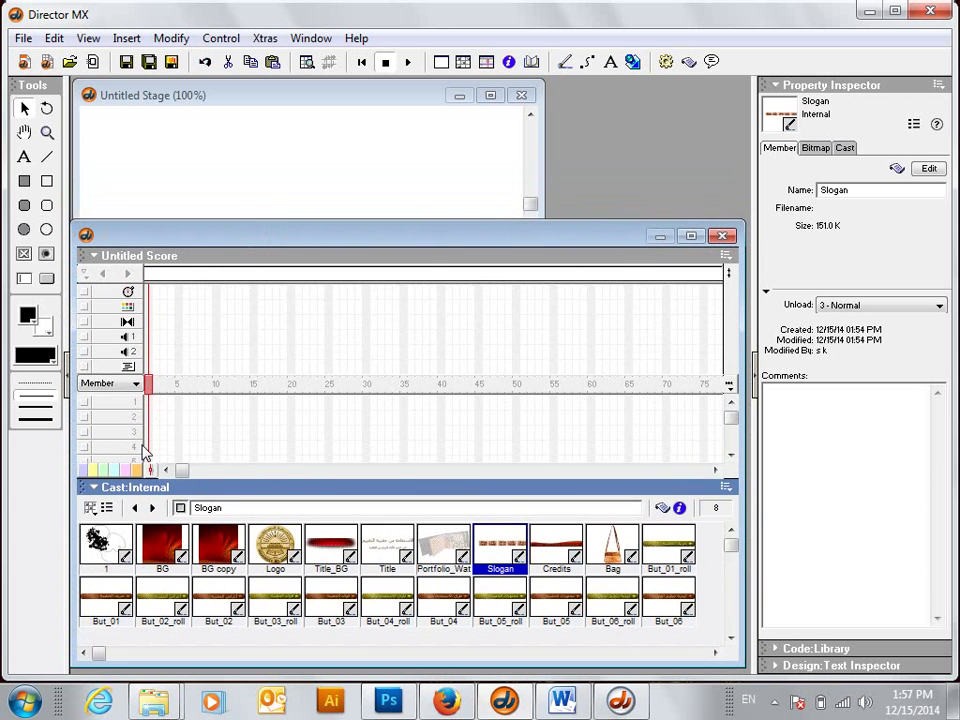
pyautogui.moveTo(225, 488); pyautogui.dragTo(242, 450)
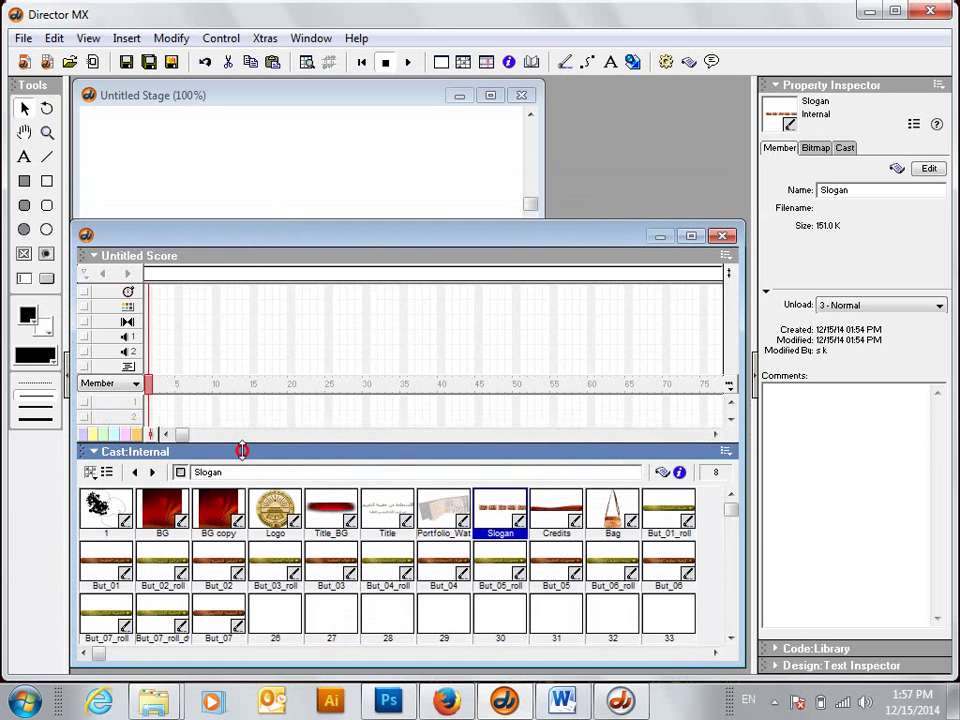
pyautogui.moveTo(242, 452); pyautogui.dragTo(242, 459)
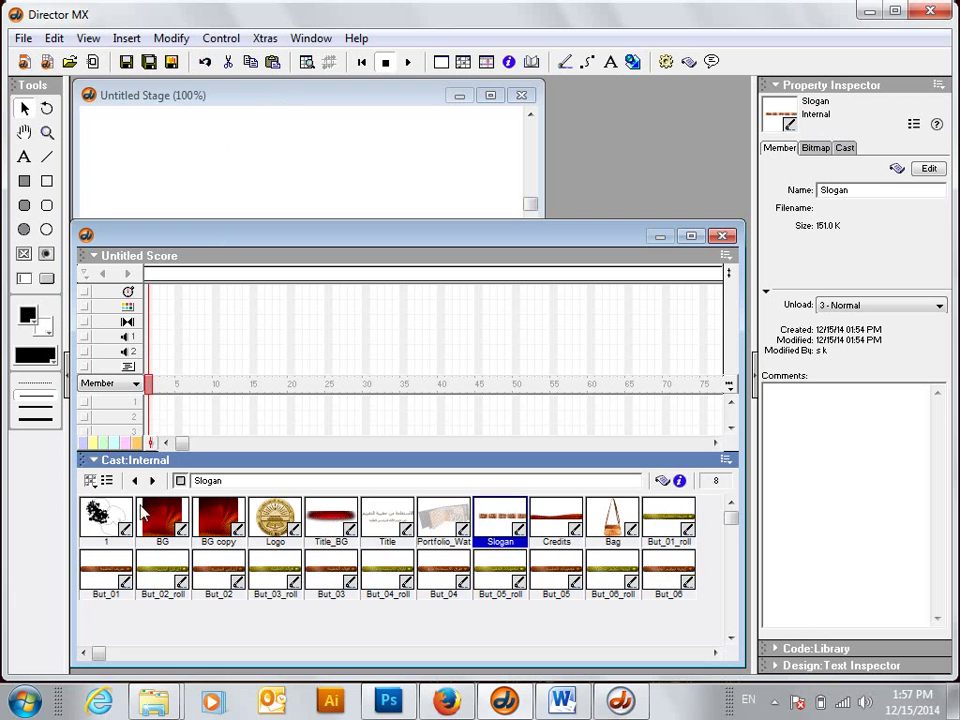
pyautogui.click(158, 462)
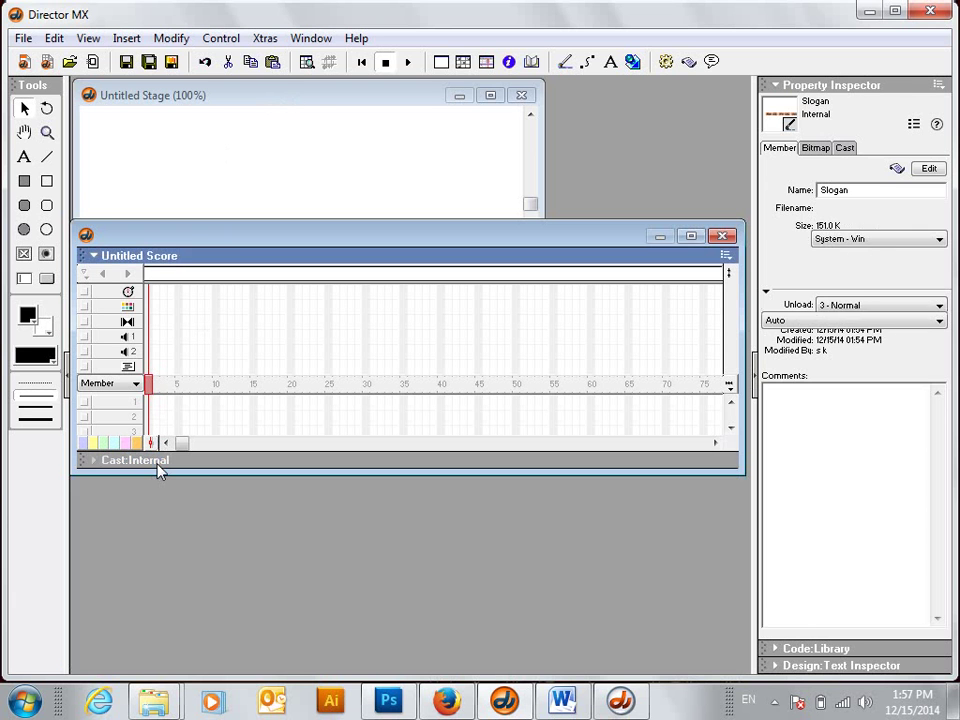
pyautogui.click(158, 462)
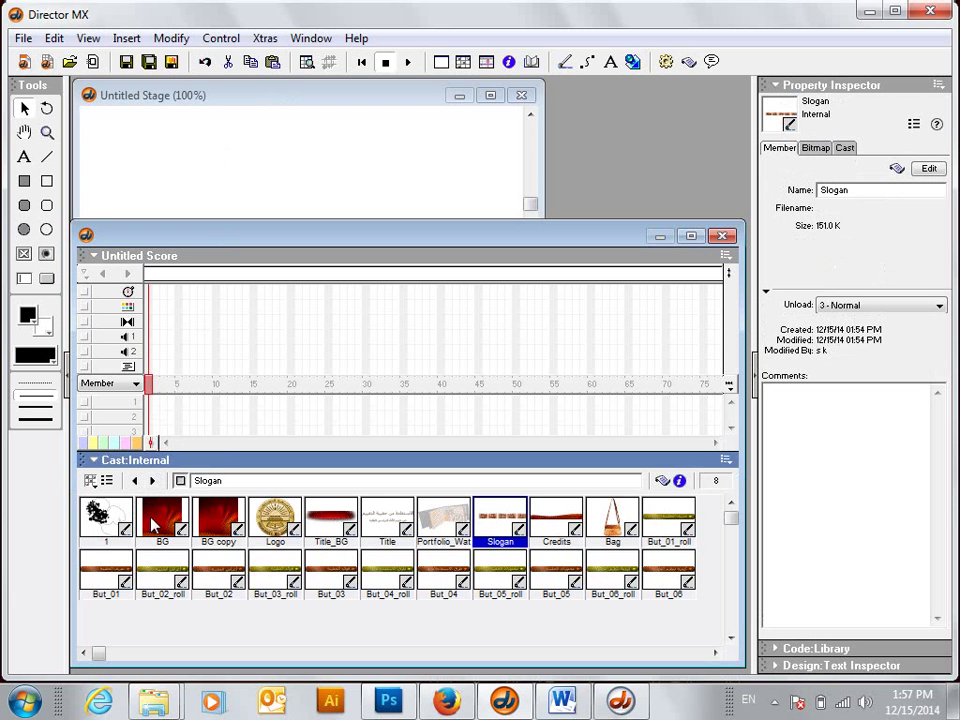
# Select all cast members from BG to But_07 and hide the Score's effects channels.
pyautogui.click(163, 516)
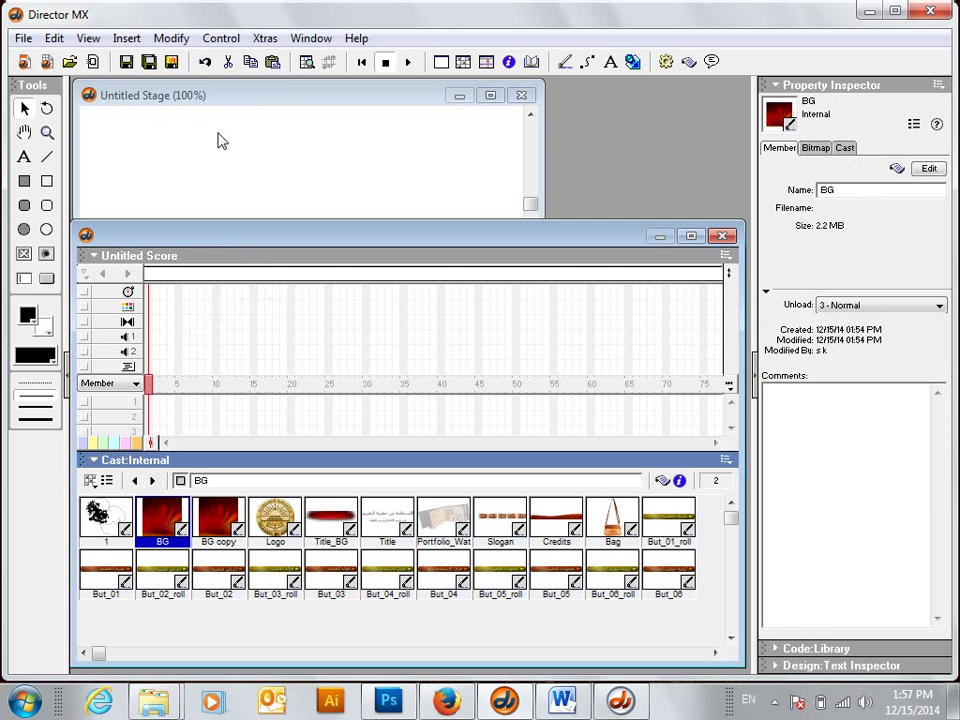
pyautogui.moveTo(214, 237); pyautogui.dragTo(223, 250)
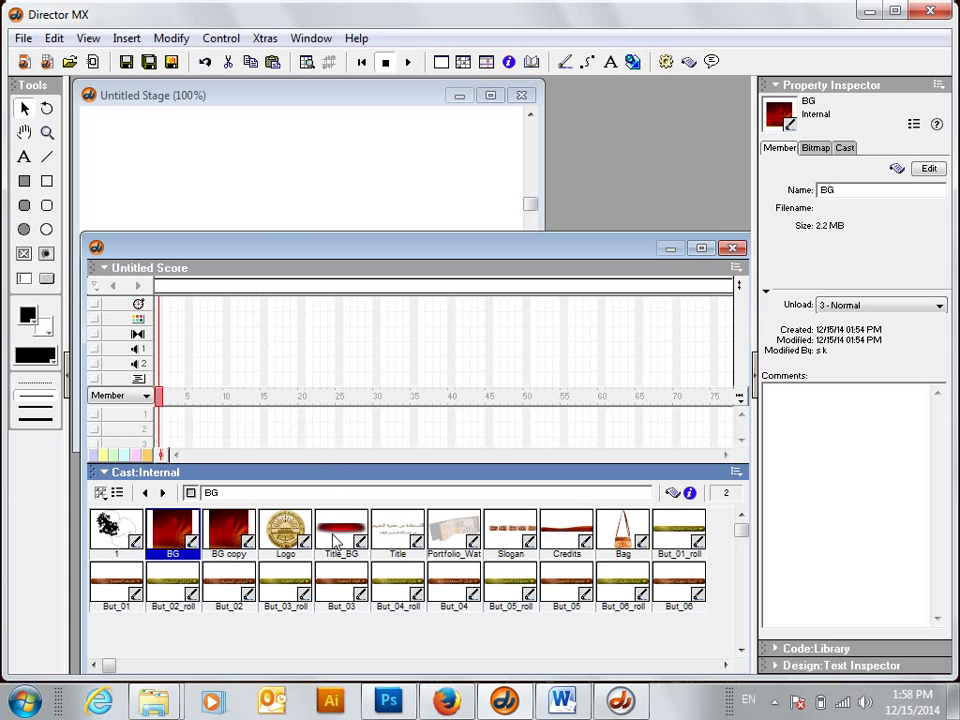
pyautogui.scroll(-1, 335, 541)
pyautogui.scroll(1, 335, 541)
pyautogui.scroll(-1, 323, 568)
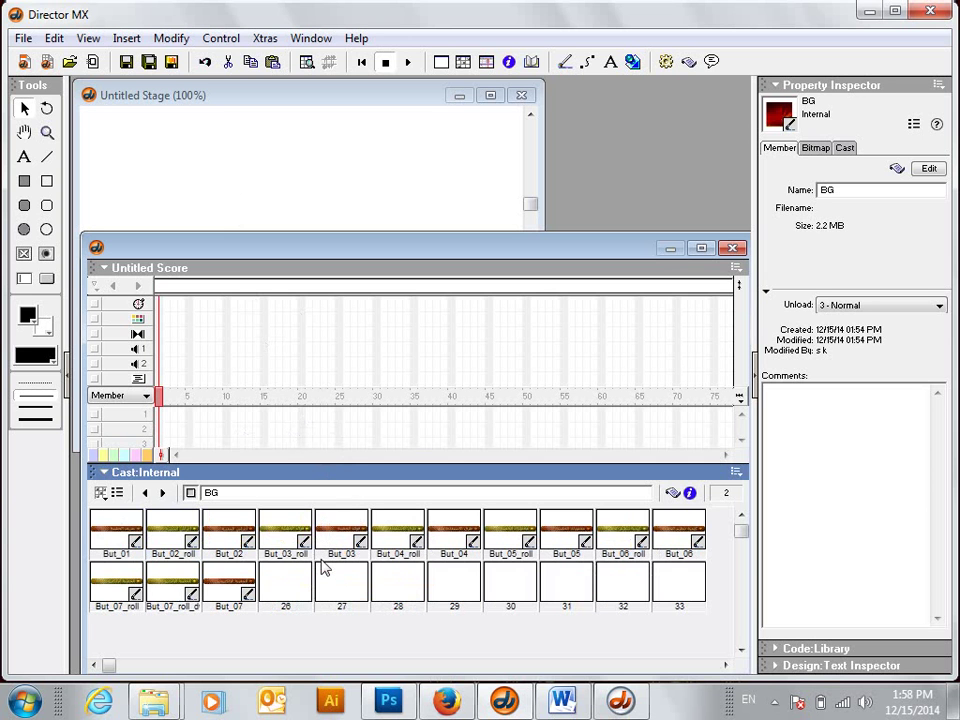
pyautogui.keyDown('shift'); pyautogui.click(216, 582); pyautogui.keyUp('shift')
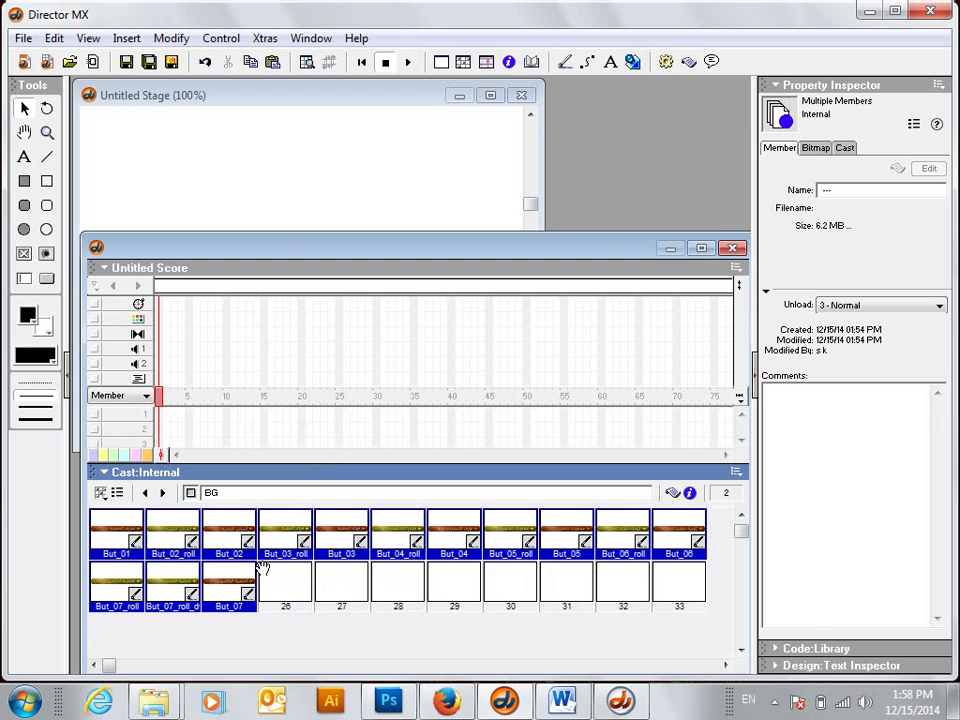
pyautogui.scroll(1, 262, 568)
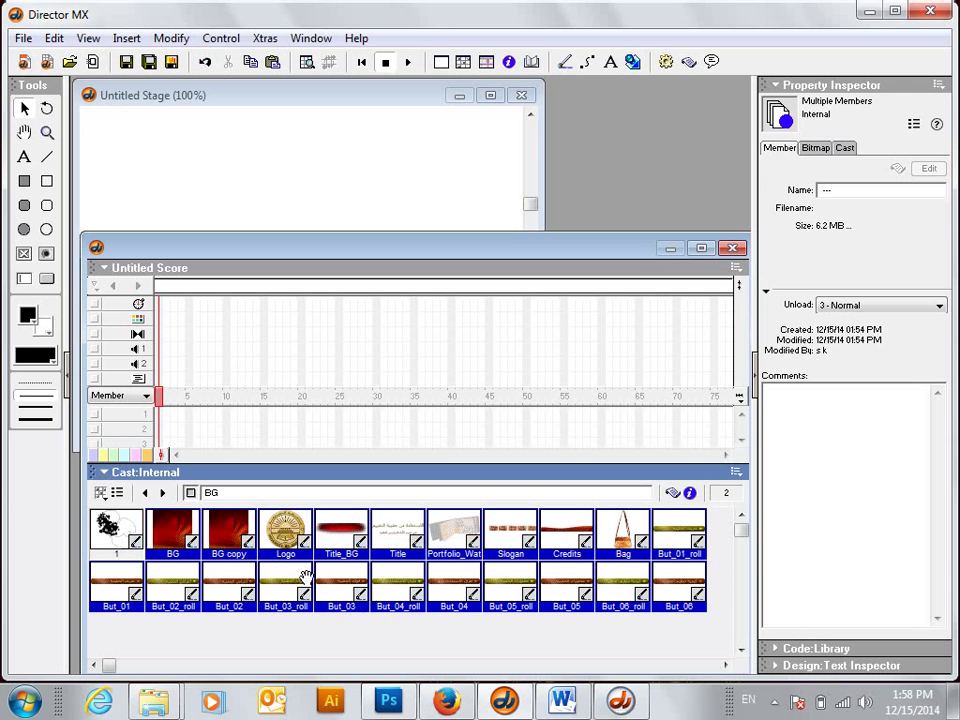
pyautogui.click(738, 289)
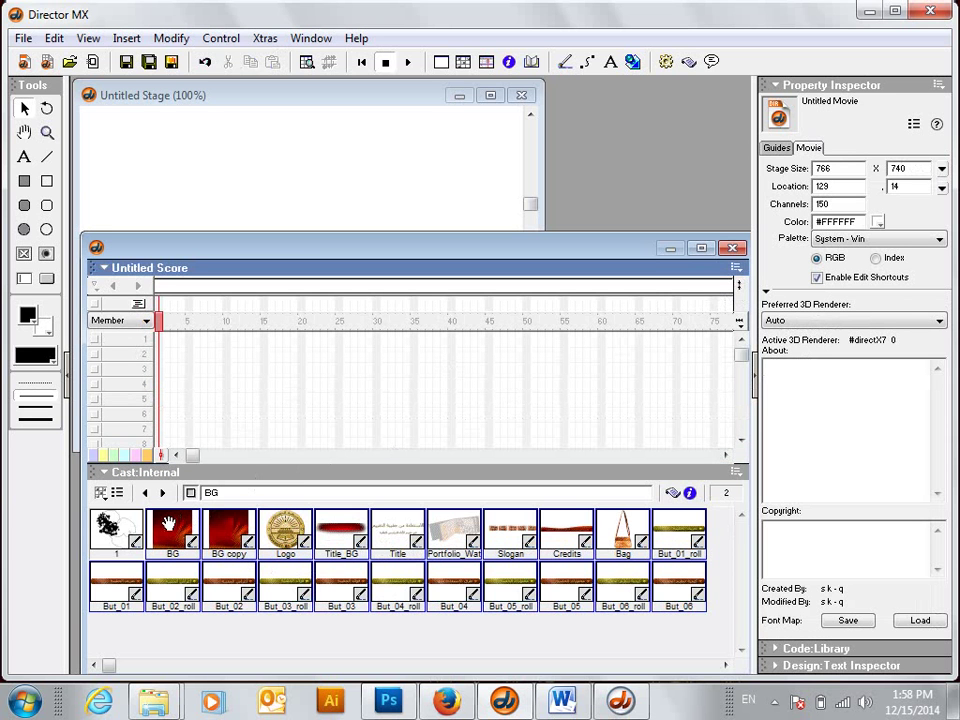
# Place the selected cast members in the Score starting at frame 1 of channel 1.
pyautogui.moveTo(169, 525); pyautogui.dragTo(304, 340)
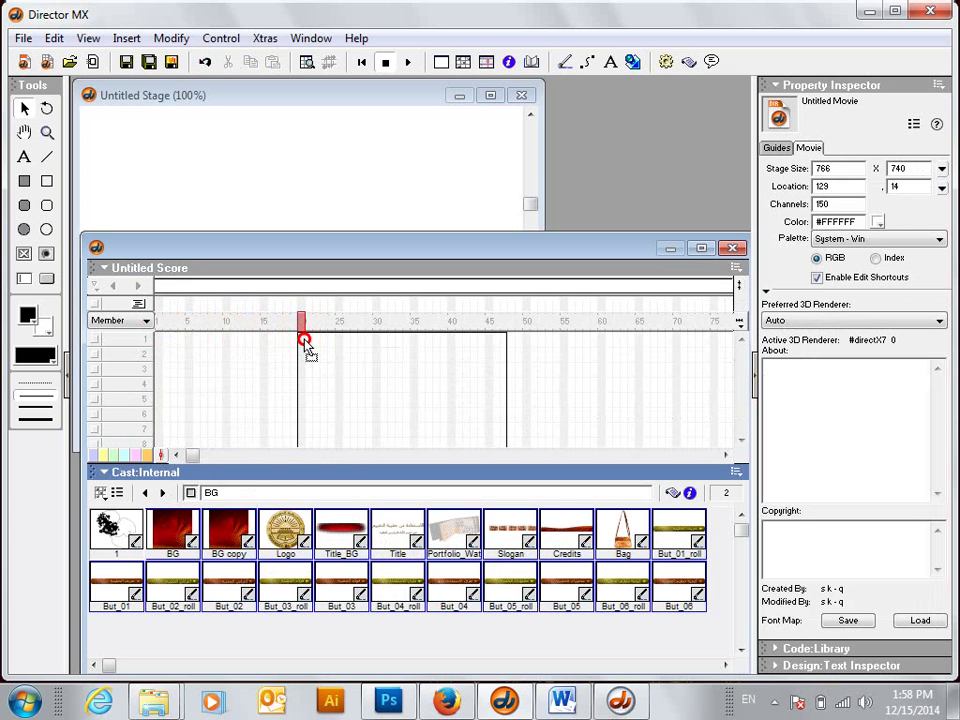
pyautogui.moveTo(305, 341); pyautogui.dragTo(157, 338)
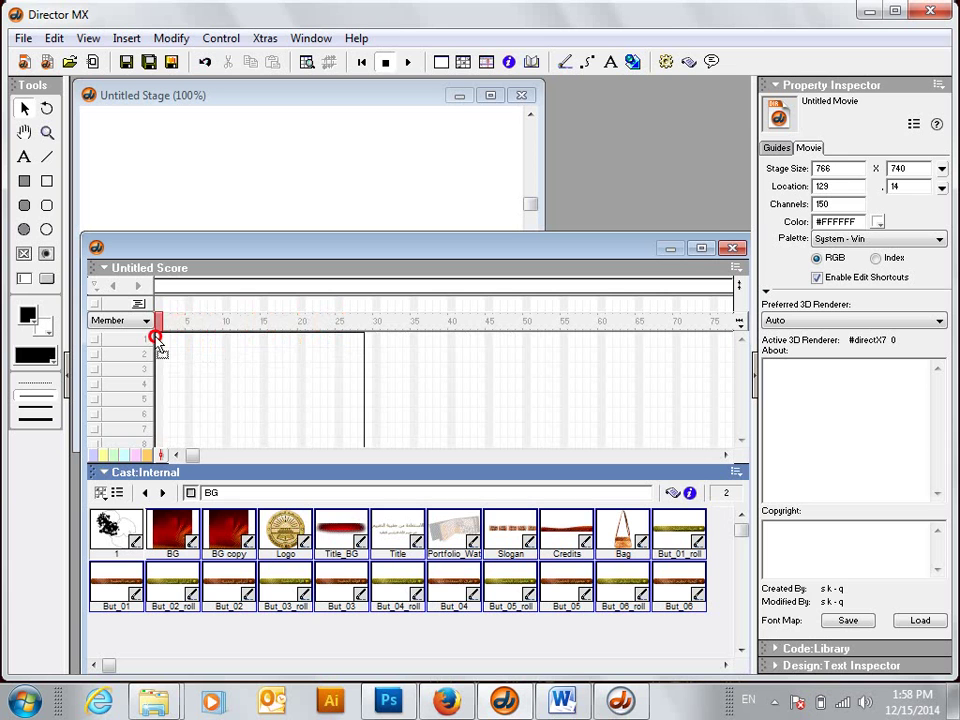
pyautogui.moveTo(157, 338); pyautogui.dragTo(190, 337)
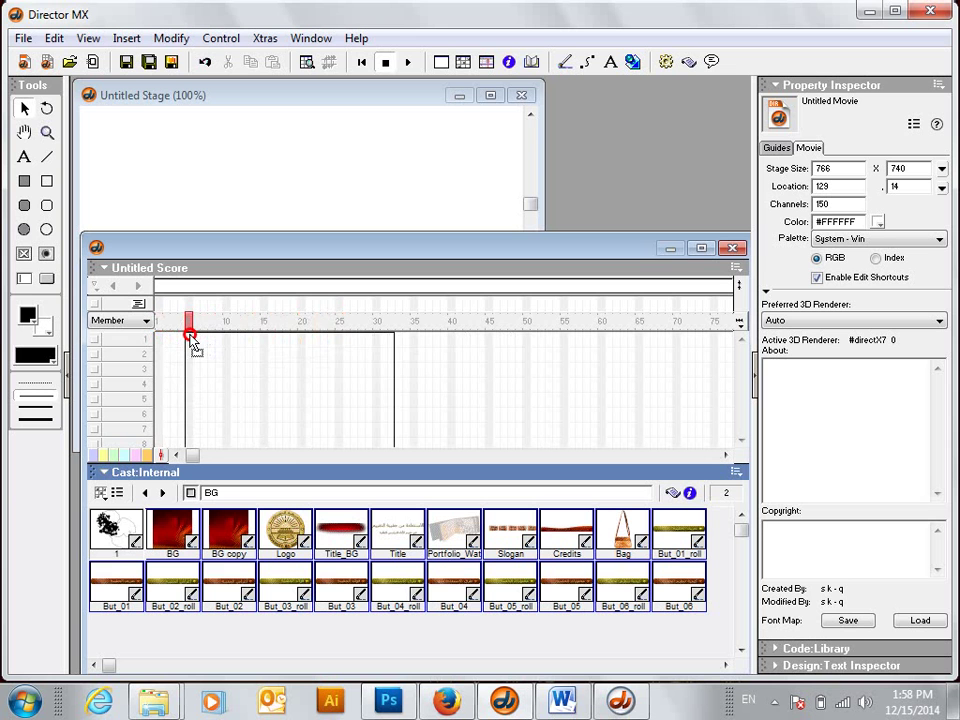
pyautogui.moveTo(191, 338); pyautogui.dragTo(160, 342)
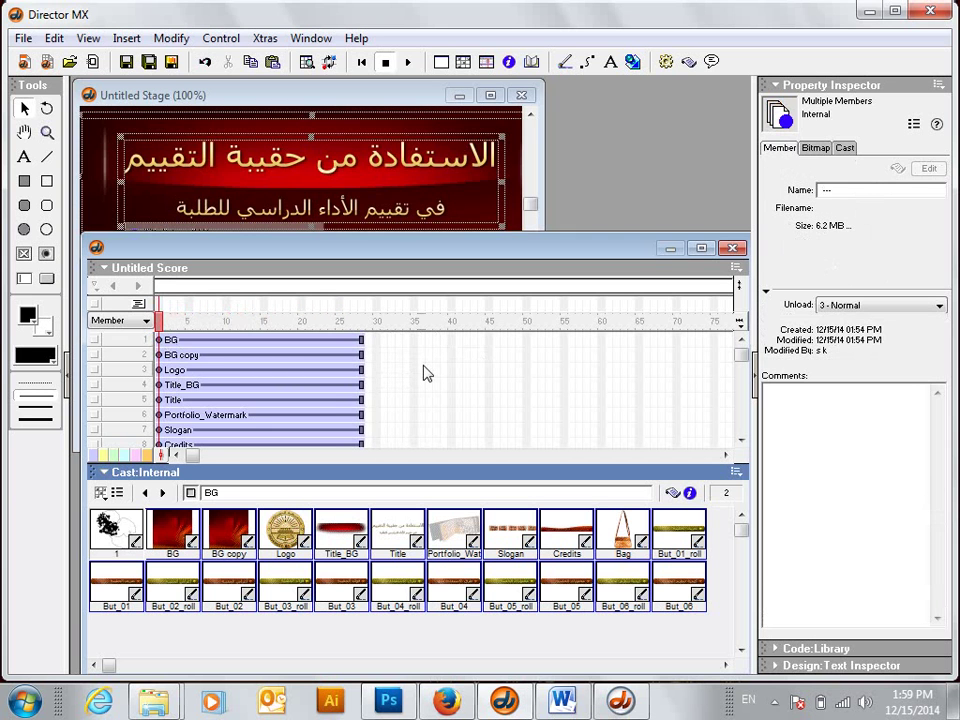
# Lower the Score and Cast window and fit the whole Stage in an enlarged window at 50% zoom.
pyautogui.moveTo(314, 257)
pyautogui.mouseDown()
pyautogui.moveTo(341, 272)
pyautogui.moveTo(311, 301)
pyautogui.mouseUp()
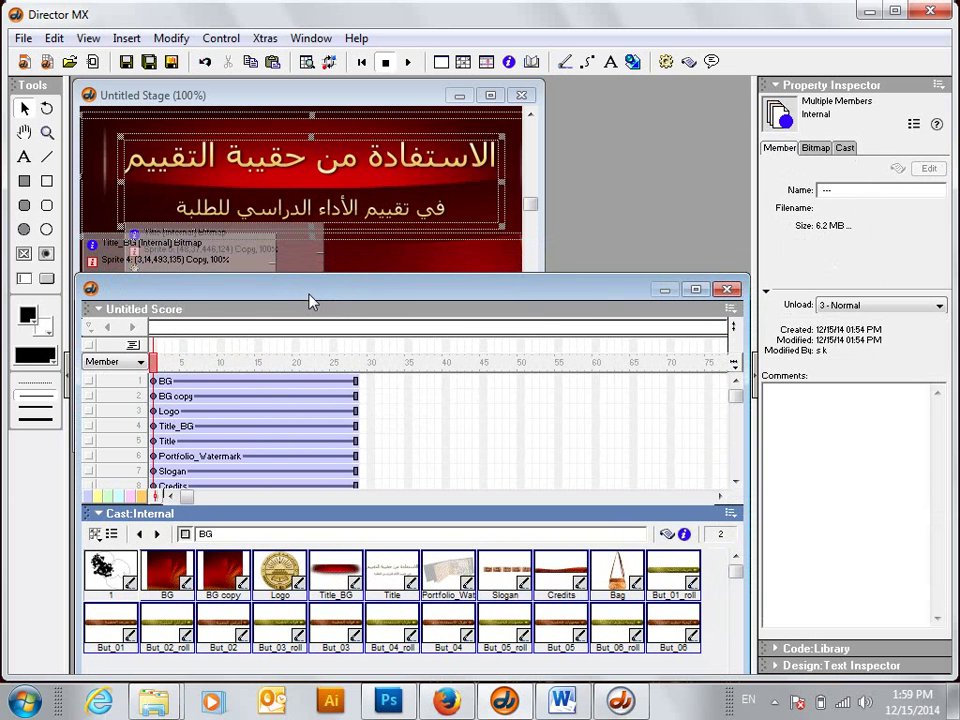
pyautogui.click(302, 97)
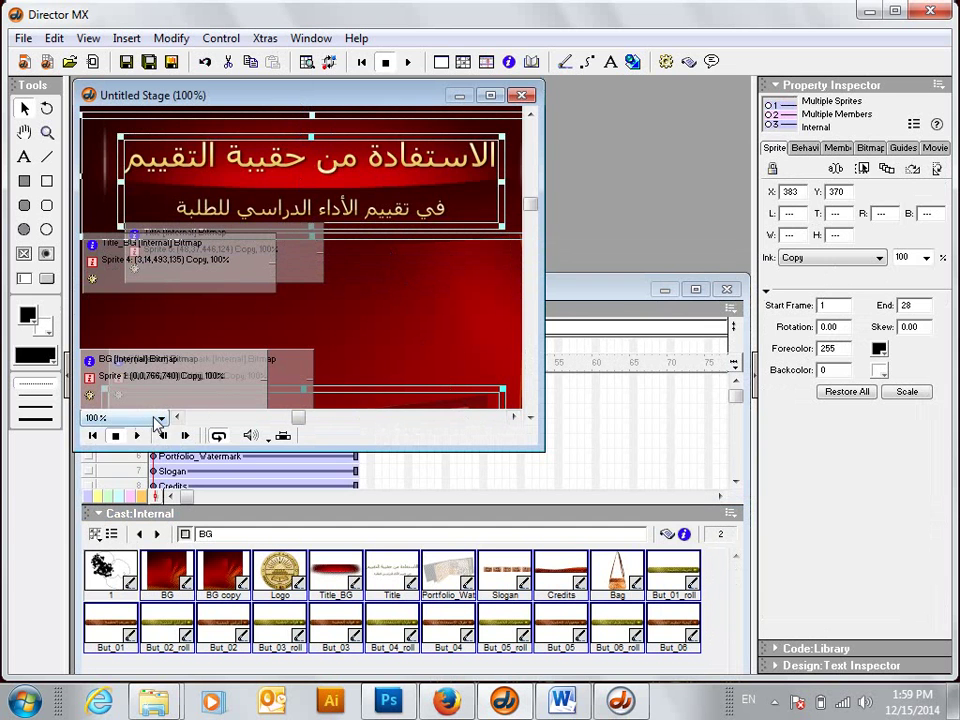
pyautogui.click(158, 419)
pyautogui.click(124, 453)
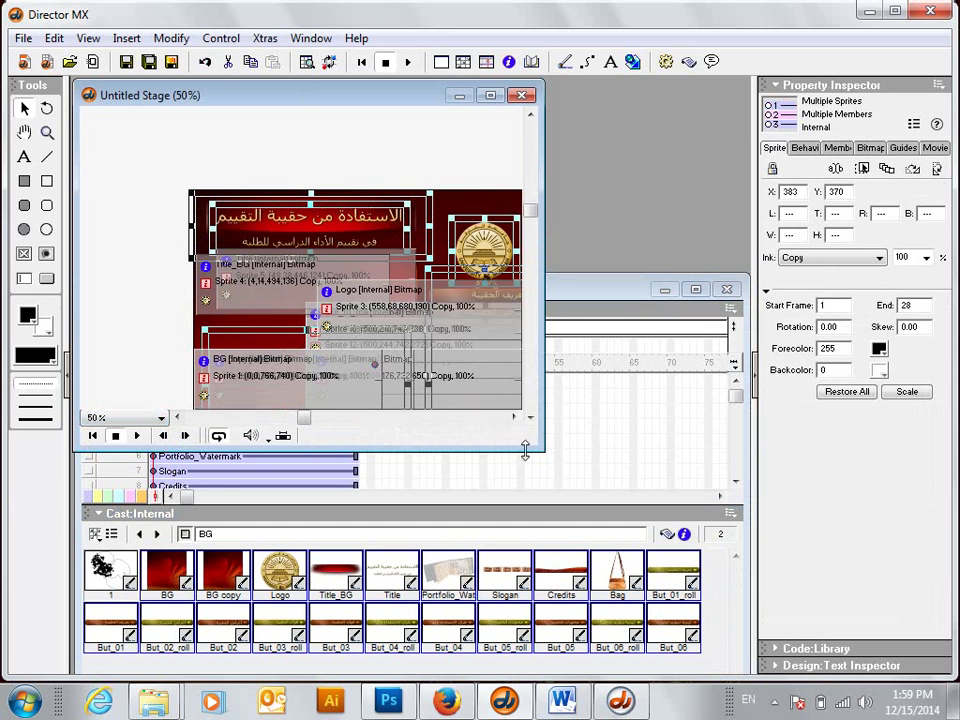
pyautogui.moveTo(546, 461)
pyautogui.mouseDown()
pyautogui.moveTo(568, 514)
pyautogui.moveTo(569, 495)
pyautogui.moveTo(551, 485)
pyautogui.mouseUp()
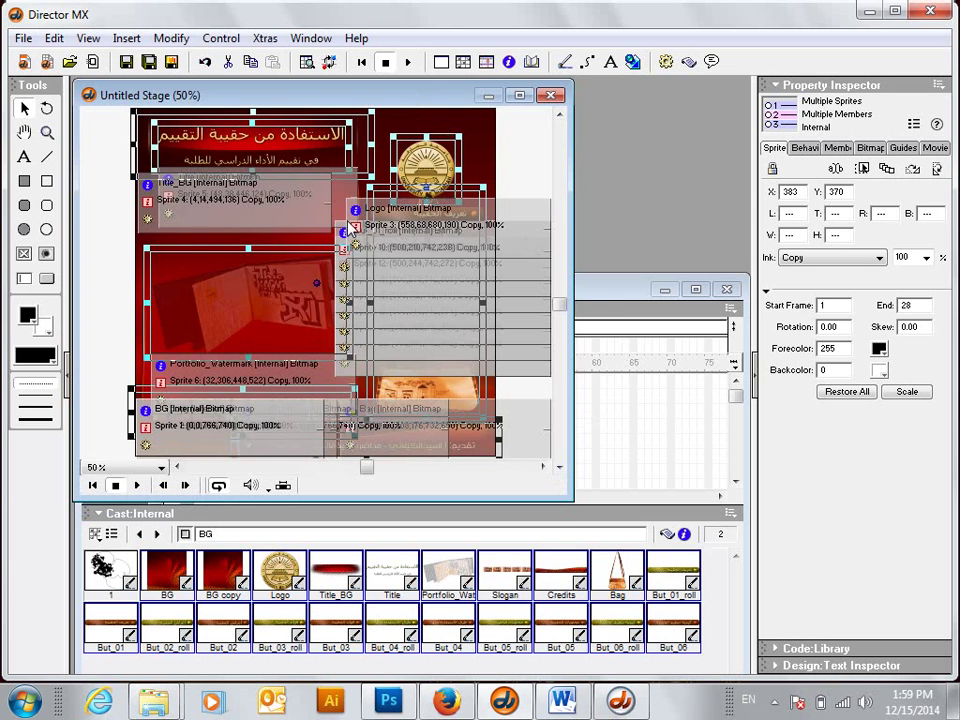
# Delete all the selected sprites from the Stage and check the Score before returning to the Stage.
pyautogui.press('Delete')
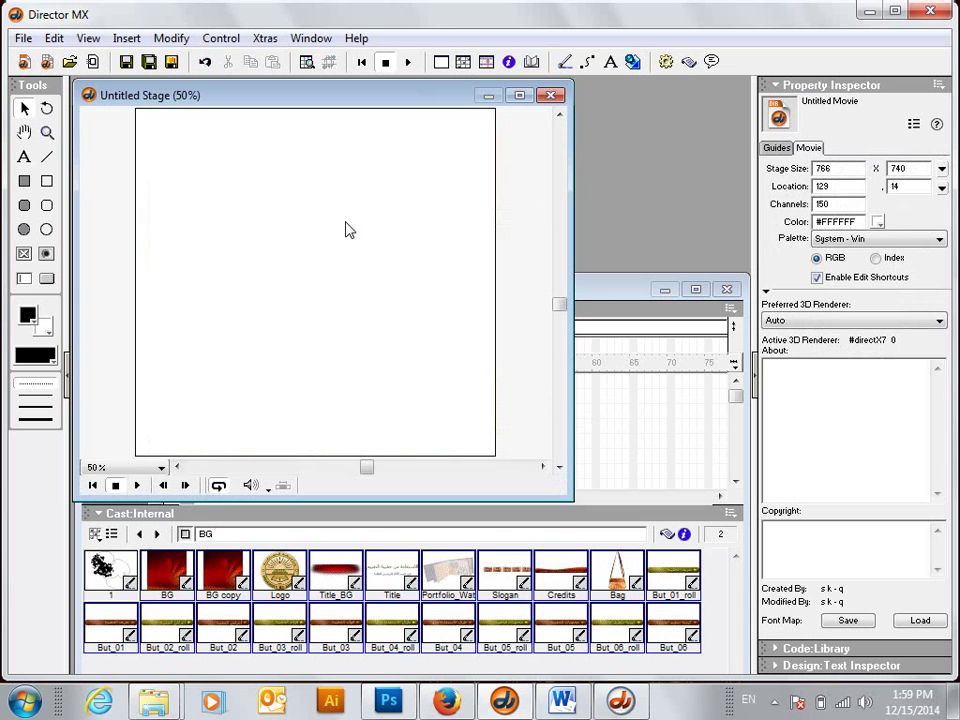
pyautogui.click(634, 297)
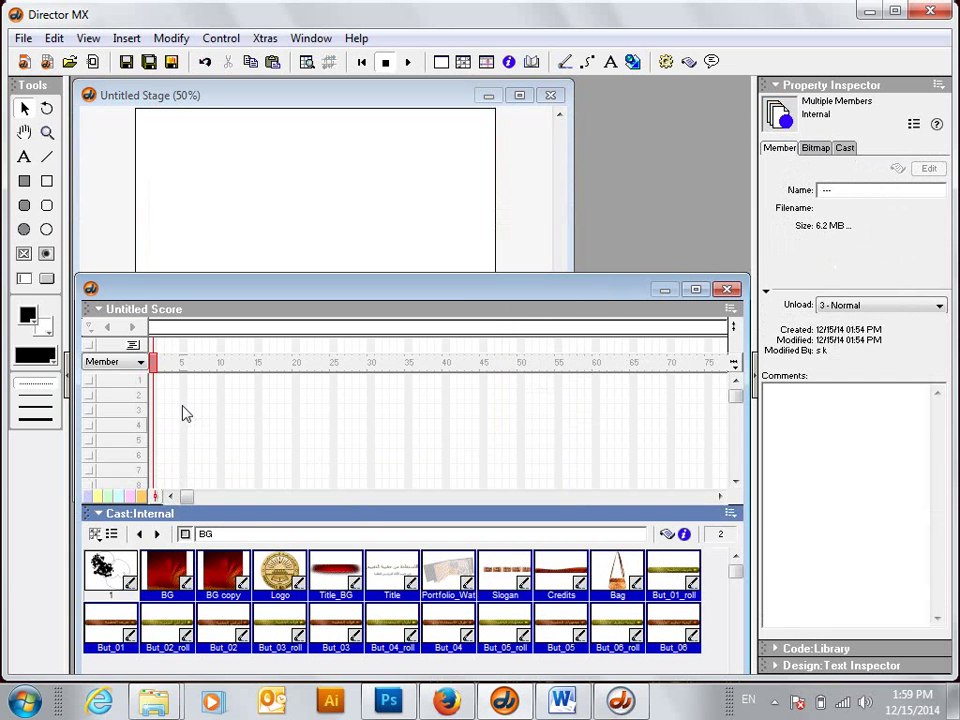
pyautogui.click(331, 104)
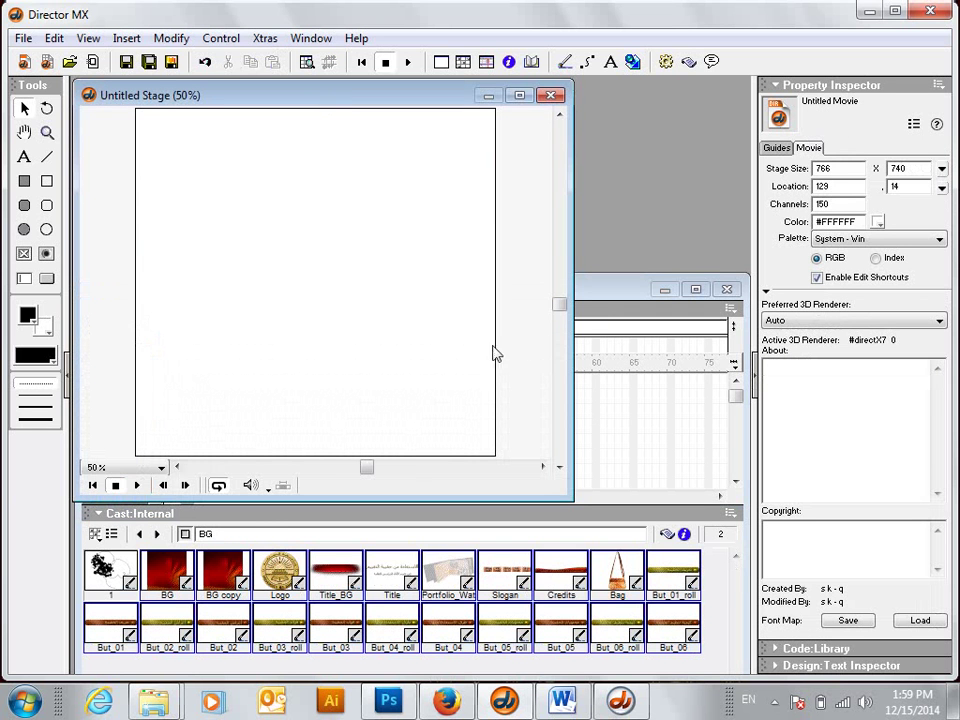
# Try placing the selected cast members directly on the Stage, shifted to about X 600, Y 456, and delete the sprites.
pyautogui.moveTo(167, 567); pyautogui.dragTo(366, 300)
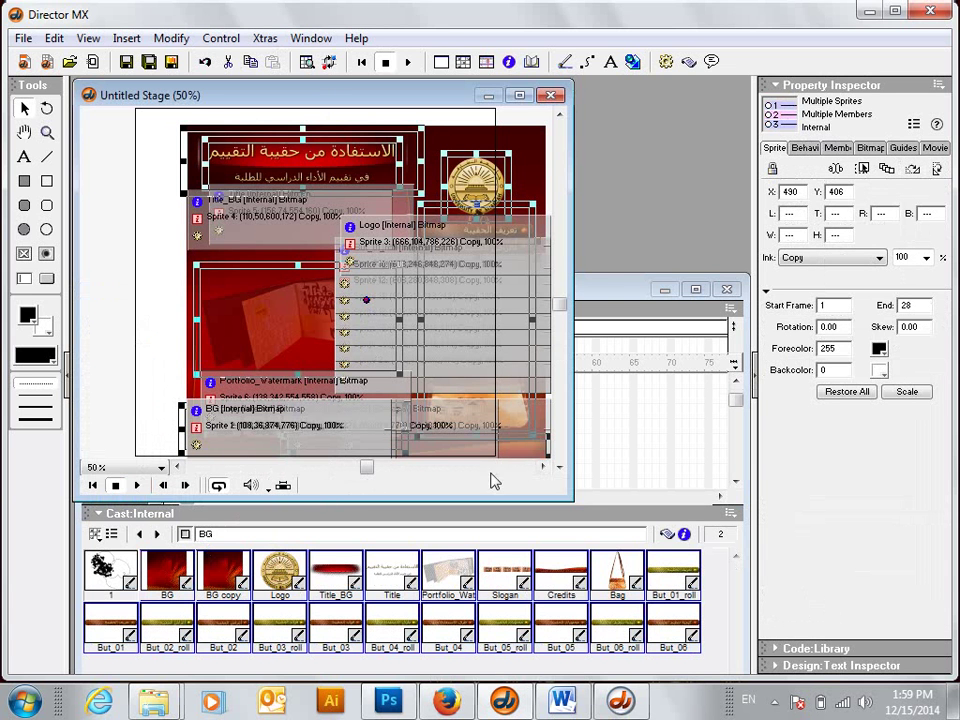
pyautogui.click(593, 290)
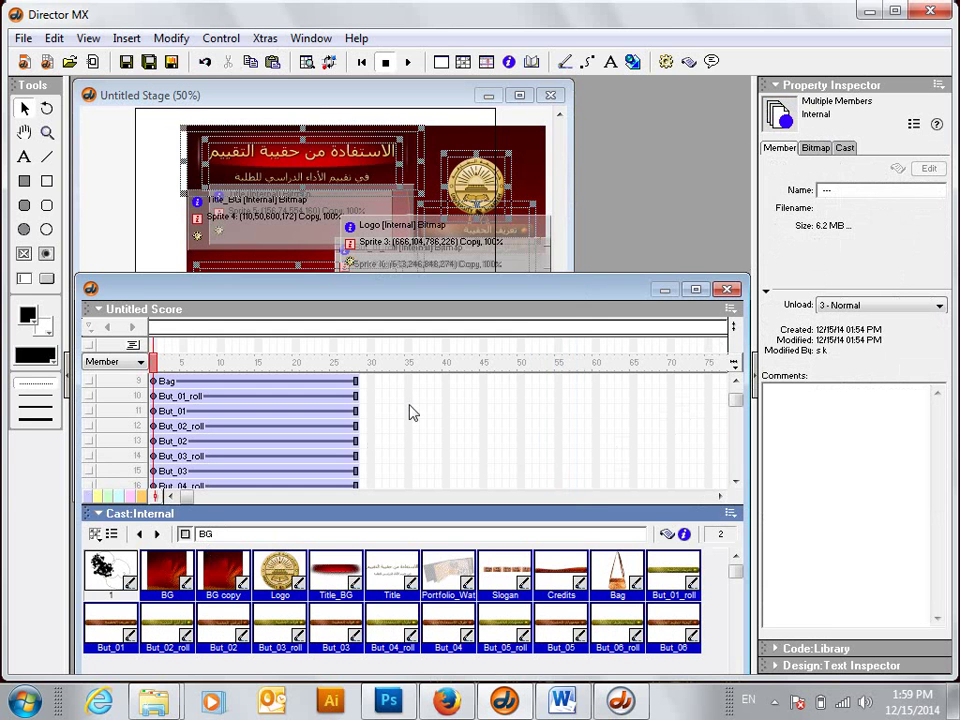
pyautogui.click(333, 96)
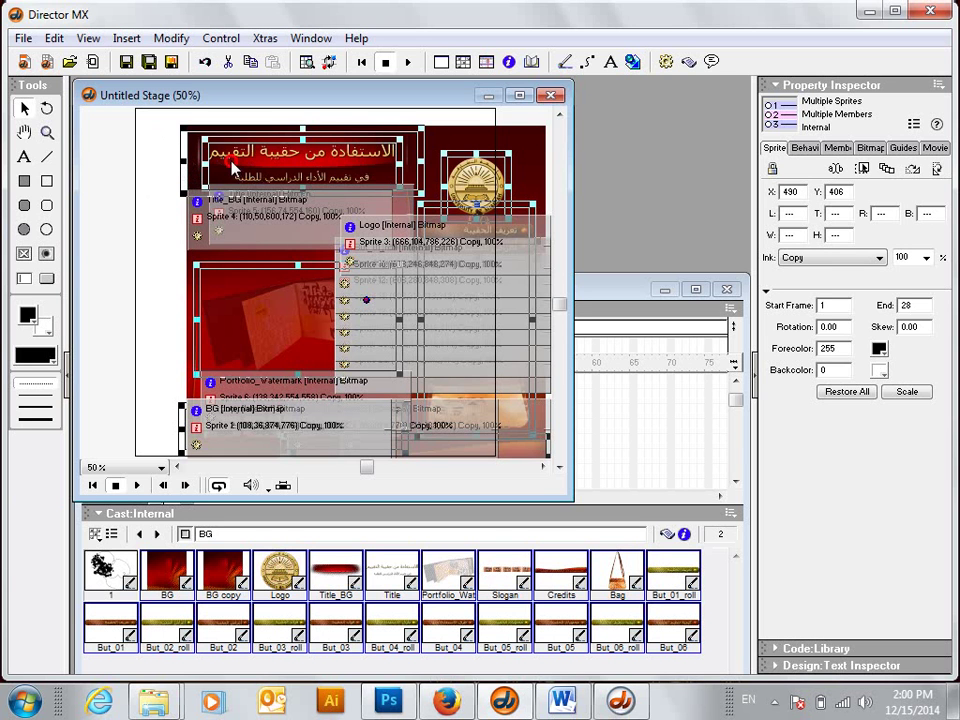
pyautogui.moveTo(231, 160); pyautogui.dragTo(283, 186)
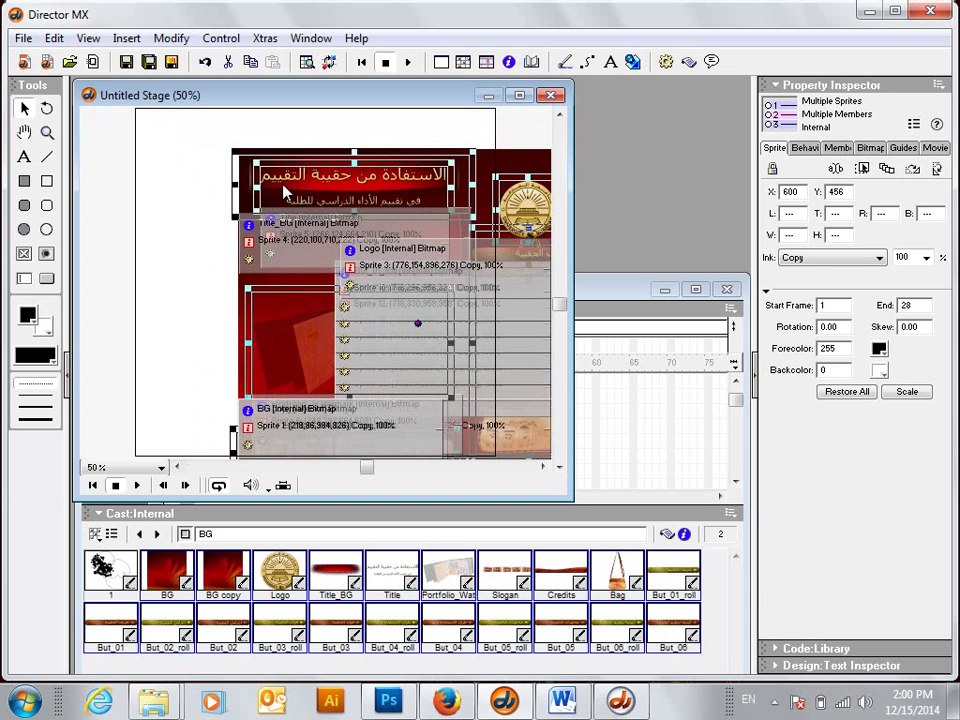
pyautogui.press('Delete')
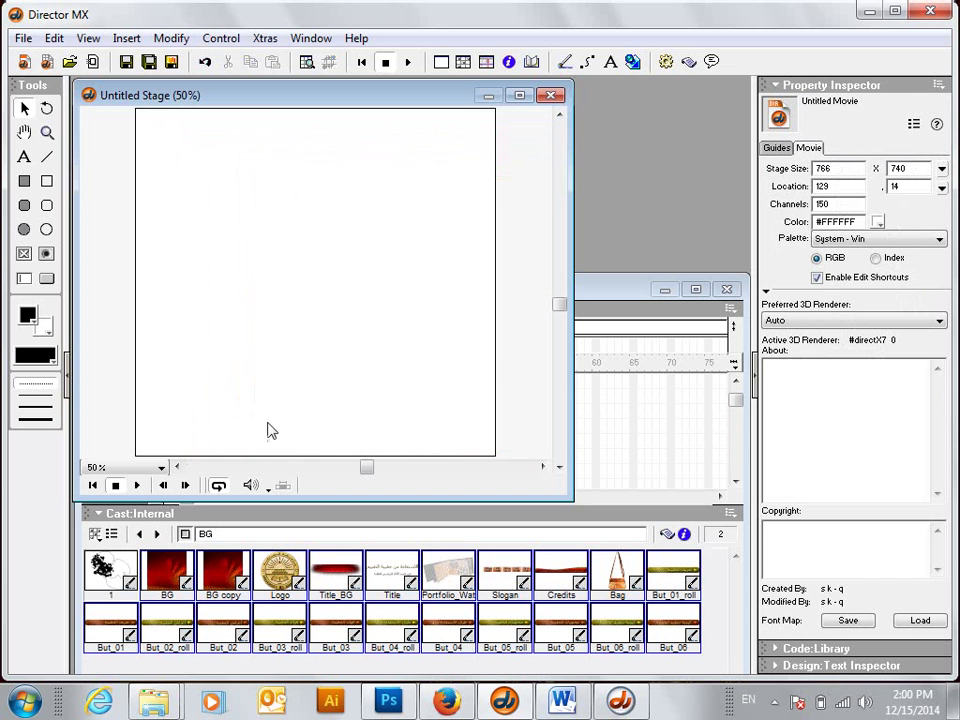
# Place the selected cast members in the Score at frame 58 from channel 9, and delete the sprites after checking the Stage.
pyautogui.moveTo(207, 560)
pyautogui.mouseDown()
pyautogui.moveTo(225, 534)
pyautogui.moveTo(609, 425)
pyautogui.moveTo(575, 390)
pyautogui.moveTo(538, 399)
pyautogui.moveTo(596, 409)
pyautogui.moveTo(579, 399)
pyautogui.moveTo(598, 386)
pyautogui.mouseUp()
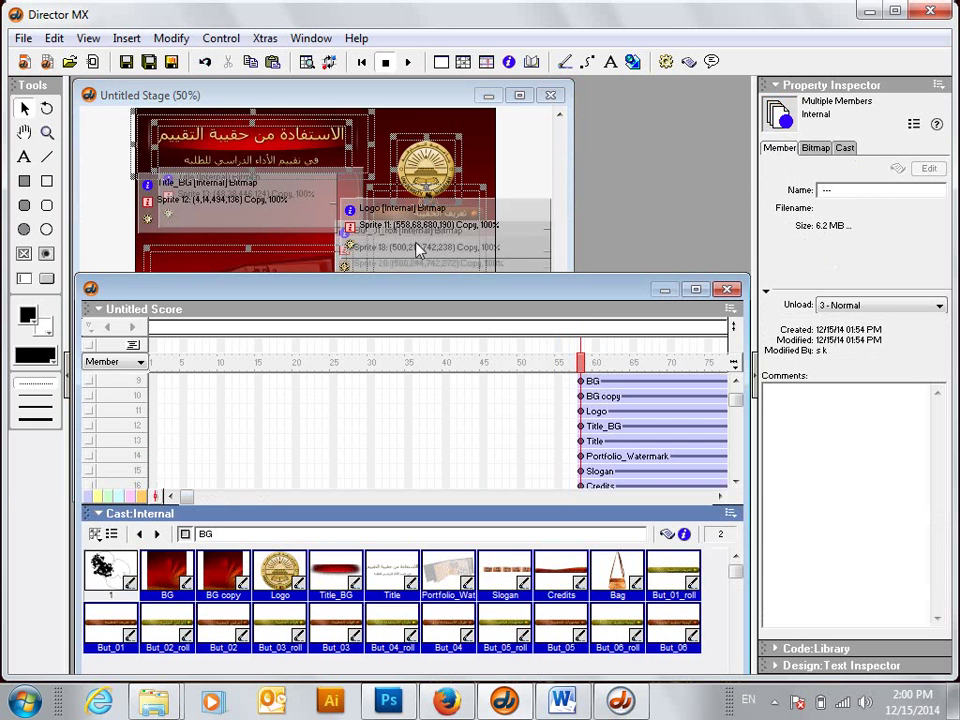
pyautogui.click(321, 95)
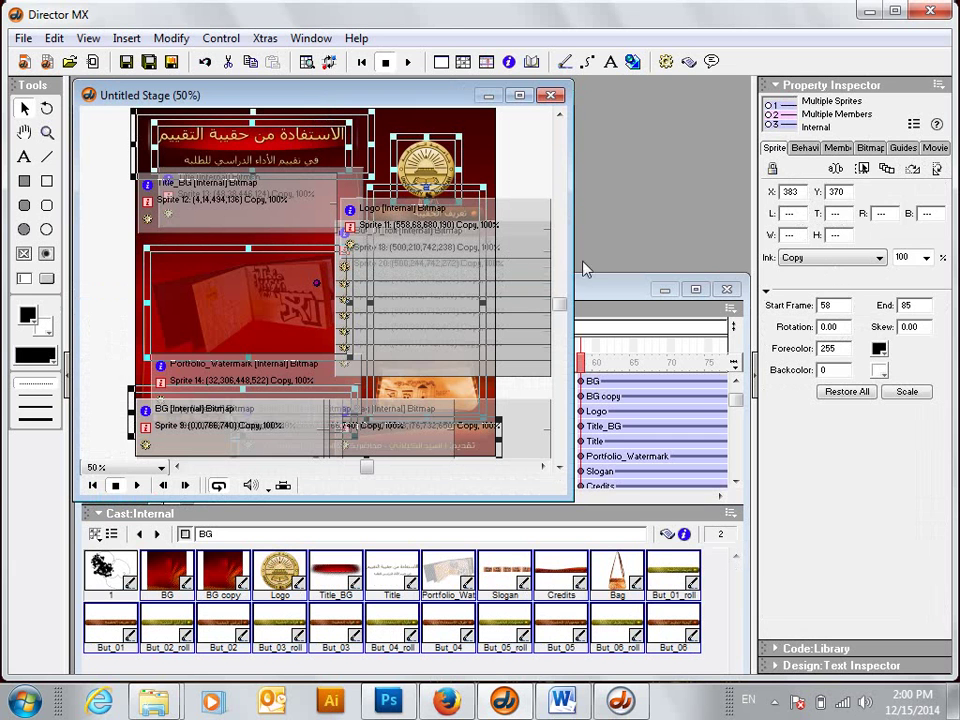
pyautogui.press('Delete')
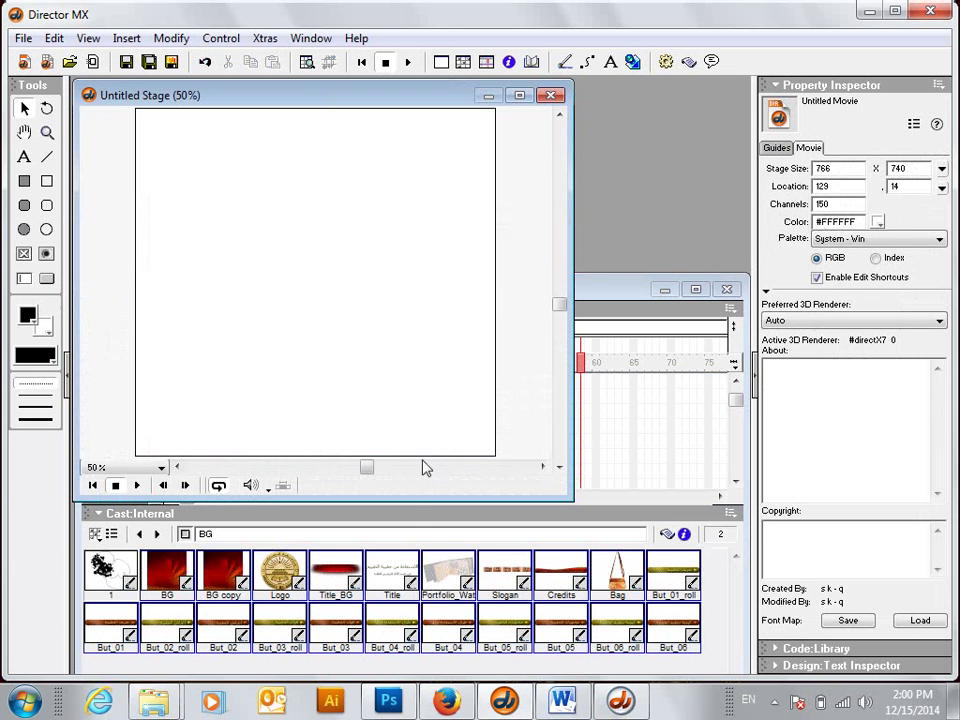
# Place the selected cast members freehand on the Stage at about X 334, Y 416, and delete all the sprites.
pyautogui.moveTo(171, 566); pyautogui.dragTo(285, 325)
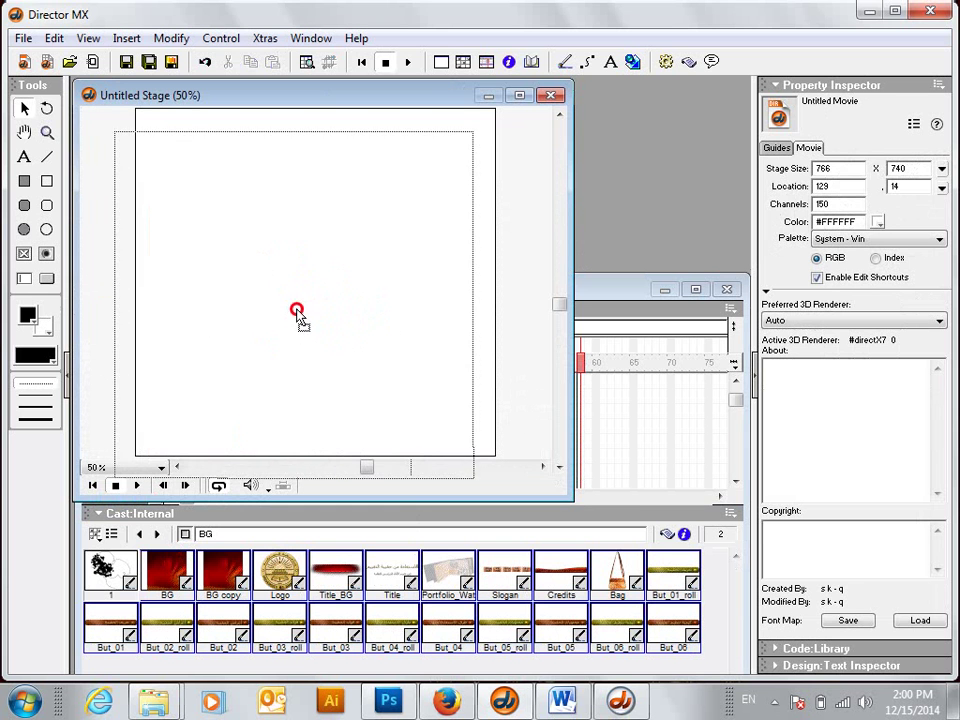
pyautogui.hotkey('ctrl', 'a')
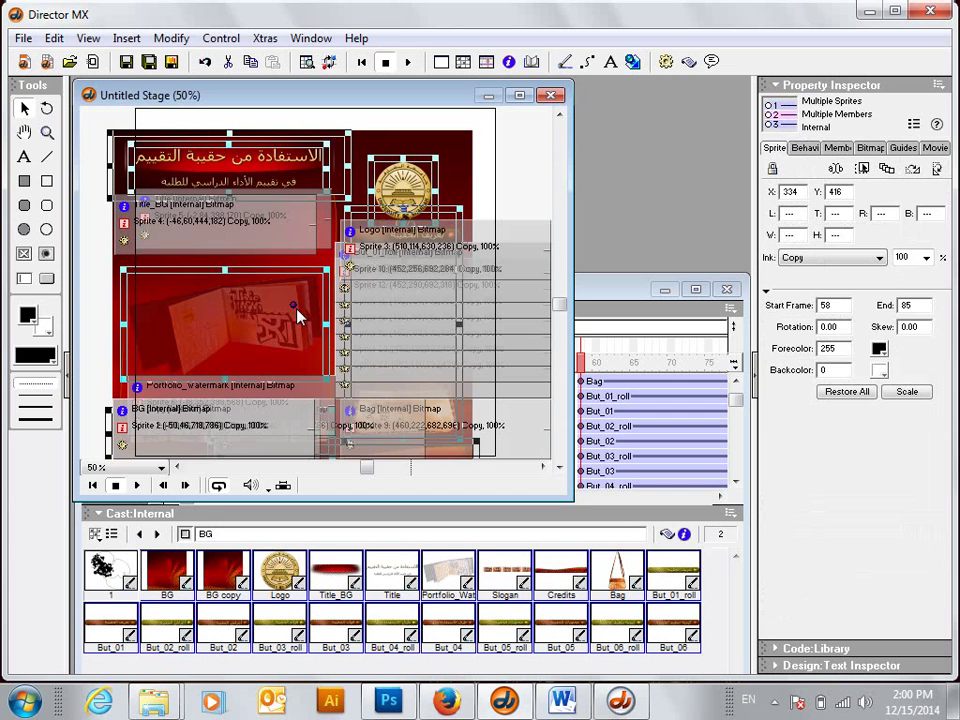
pyautogui.press('Delete')
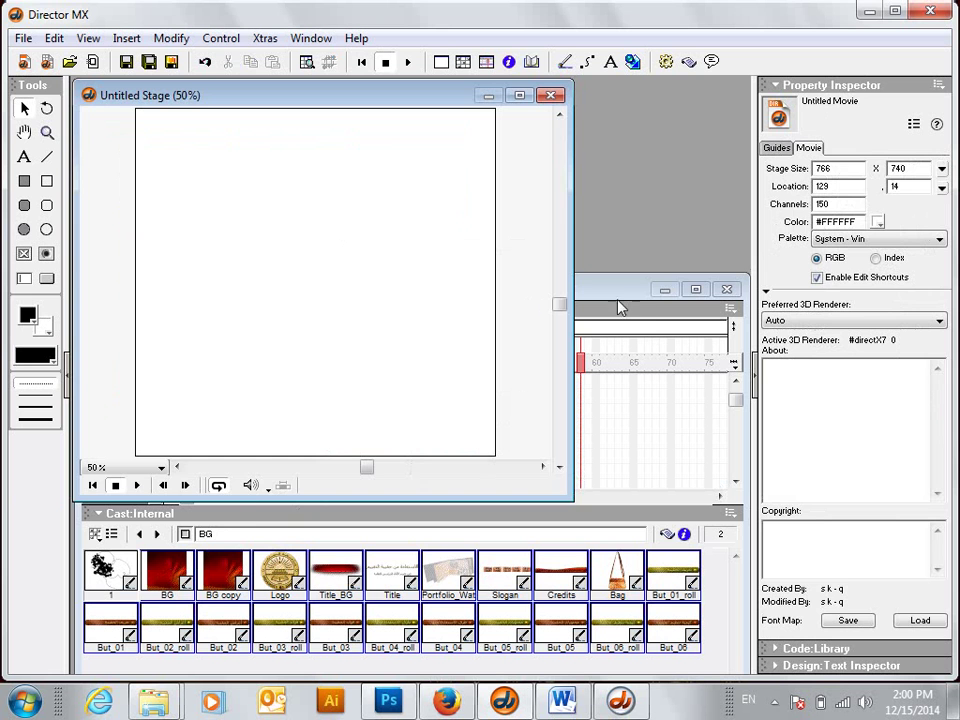
# Place all the selected cast members in the Score at frame 1 from channel 4, and undo the placement.
pyautogui.hotkey('ctrl', '4')
pyautogui.hotkey('ctrl', 'a')
pyautogui.moveTo(172, 558); pyautogui.dragTo(156, 380)
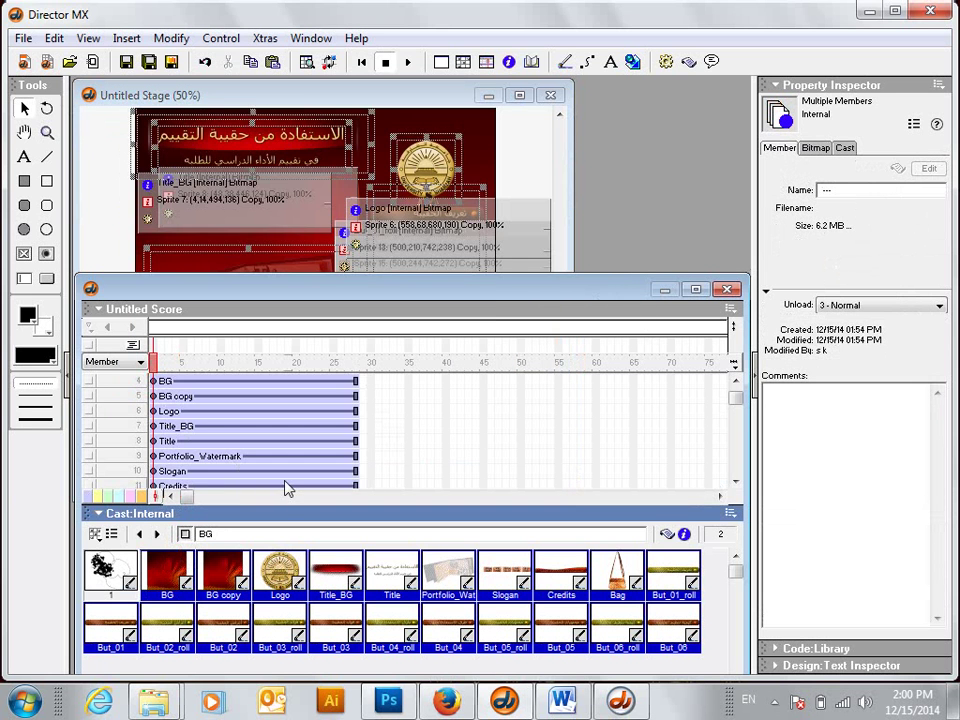
pyautogui.hotkey('ctrl', 'z')
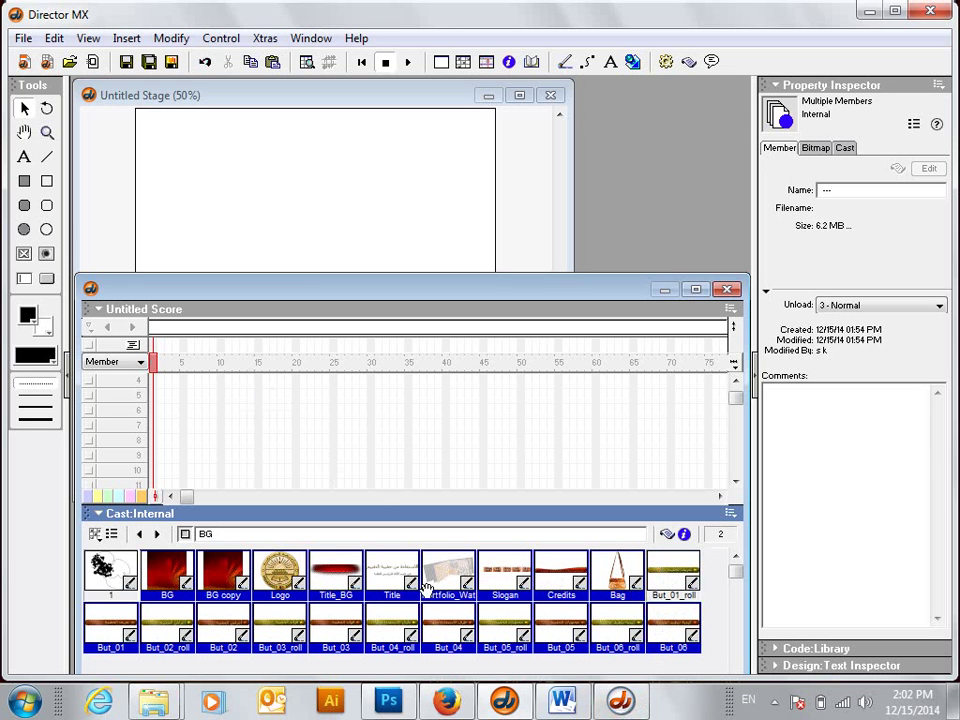
# Remove the rollover button members But_01_roll through But_07_roll from the Cast selection, keeping the other members selected.
pyautogui.keyDown('ctrl'); pyautogui.click(160, 625); pyautogui.keyUp('ctrl')
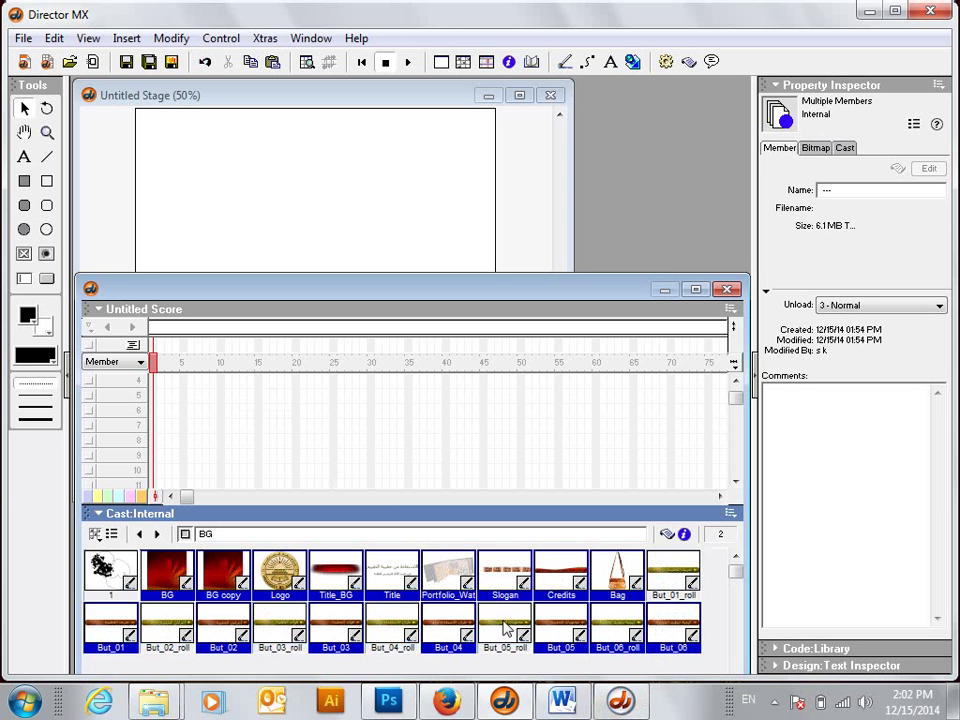
pyautogui.keyDown('ctrl'); pyautogui.click(617, 628); pyautogui.keyUp('ctrl')
pyautogui.scroll(-1, 530, 625)
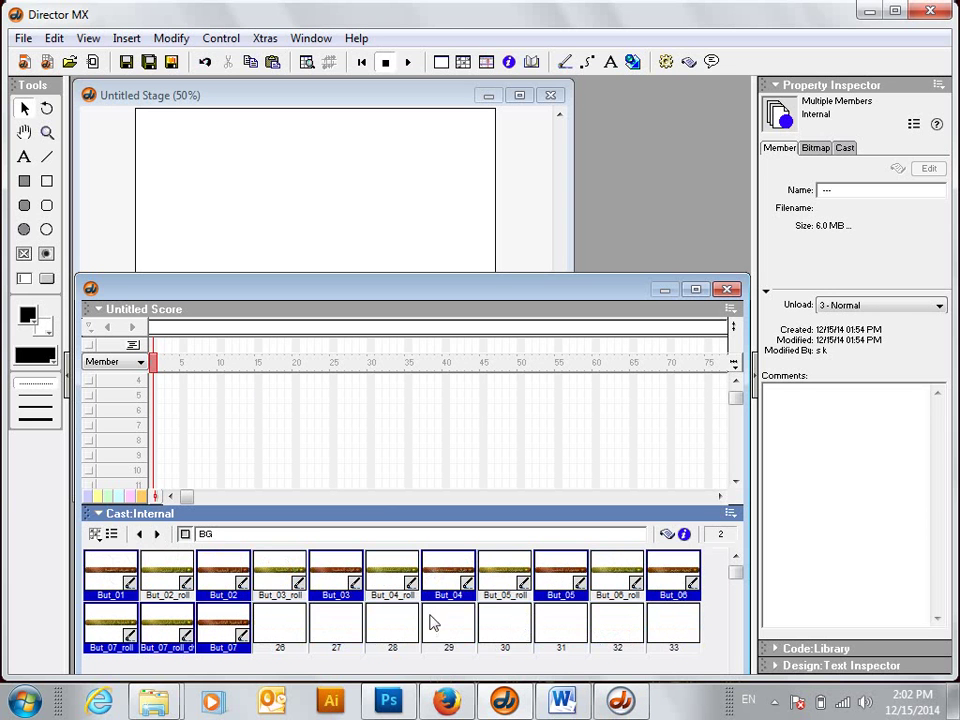
pyautogui.keyDown('ctrl'); pyautogui.click(107, 627); pyautogui.keyUp('ctrl')
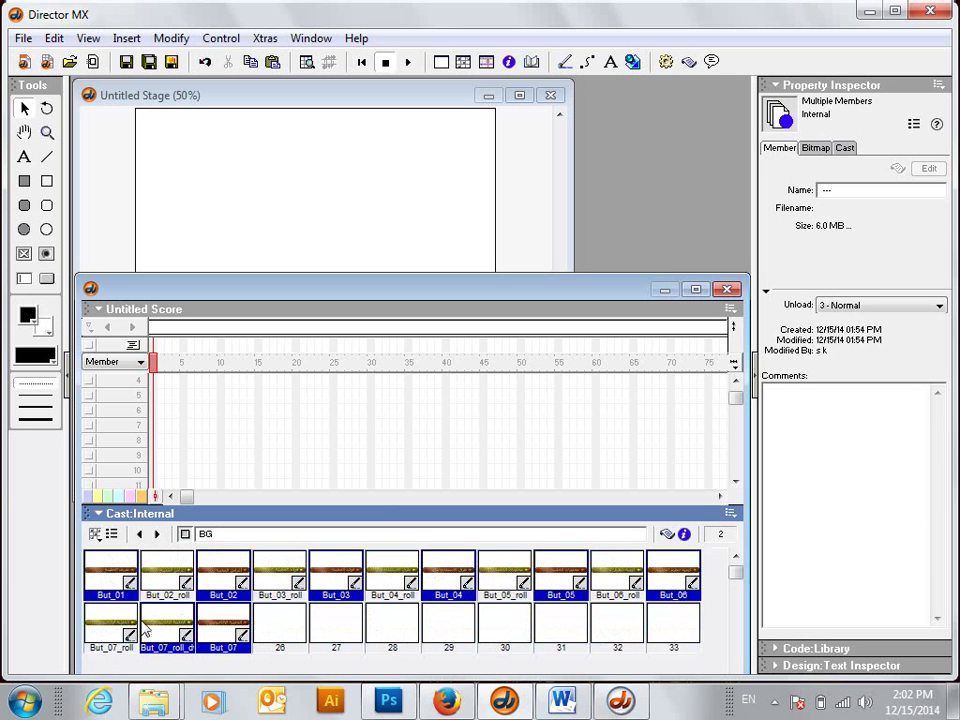
pyautogui.scroll(1, 313, 617)
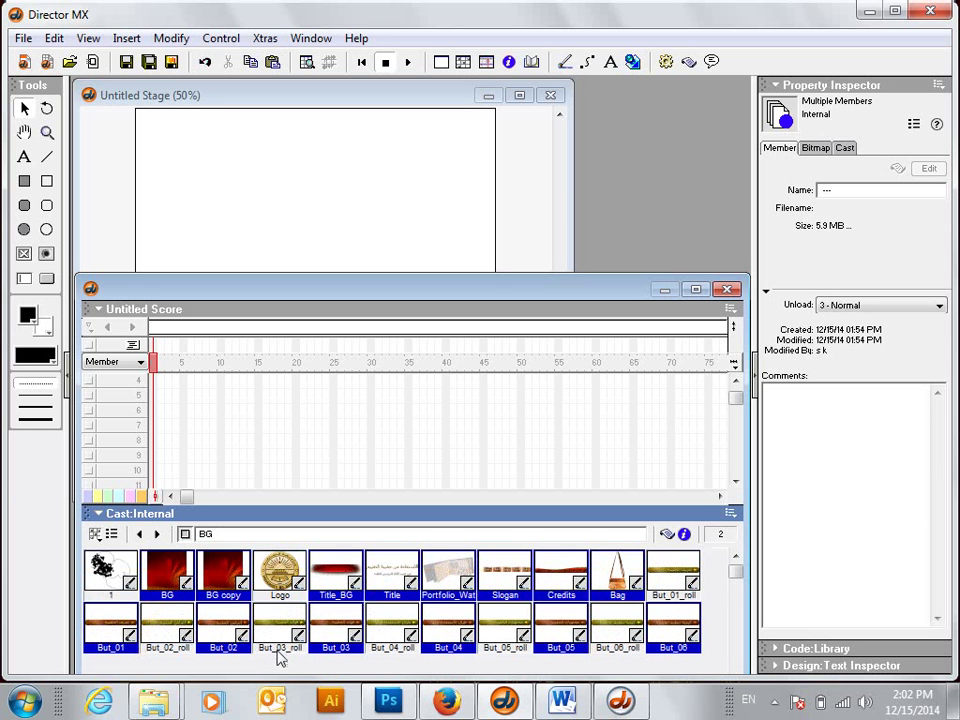
# Place the remaining selected cast members, including Logo, in the Score at frame 1 starting from channel 1.
pyautogui.keyDown('ctrl'); pyautogui.click(281, 596); pyautogui.keyUp('ctrl')
pyautogui.keyDown('ctrl'); pyautogui.click(276, 578); pyautogui.keyUp('ctrl')
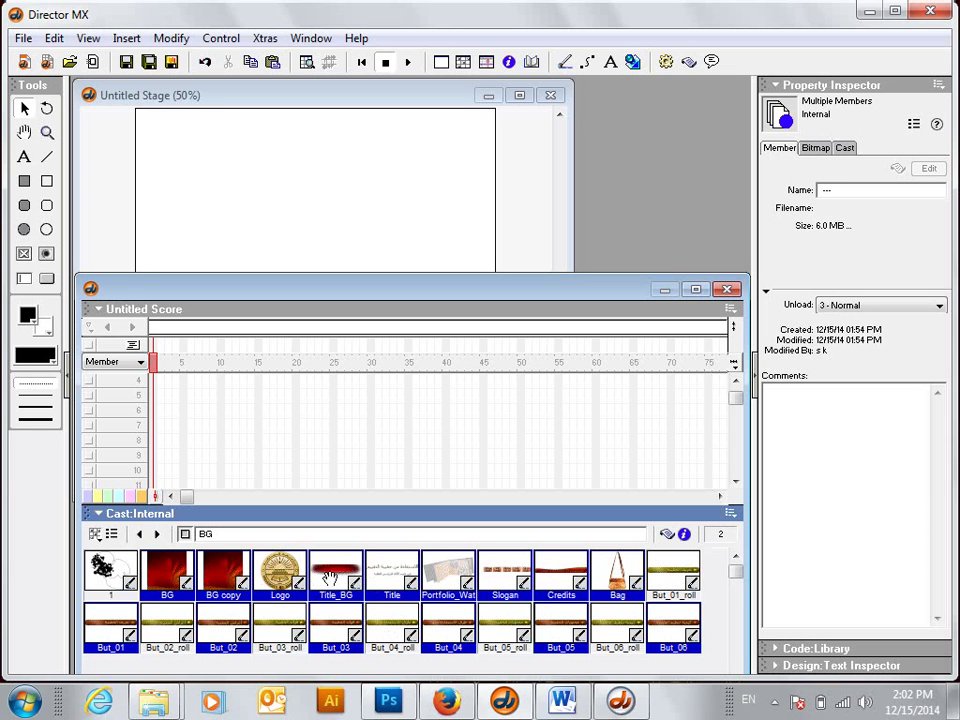
pyautogui.moveTo(330, 578); pyautogui.dragTo(155, 393)
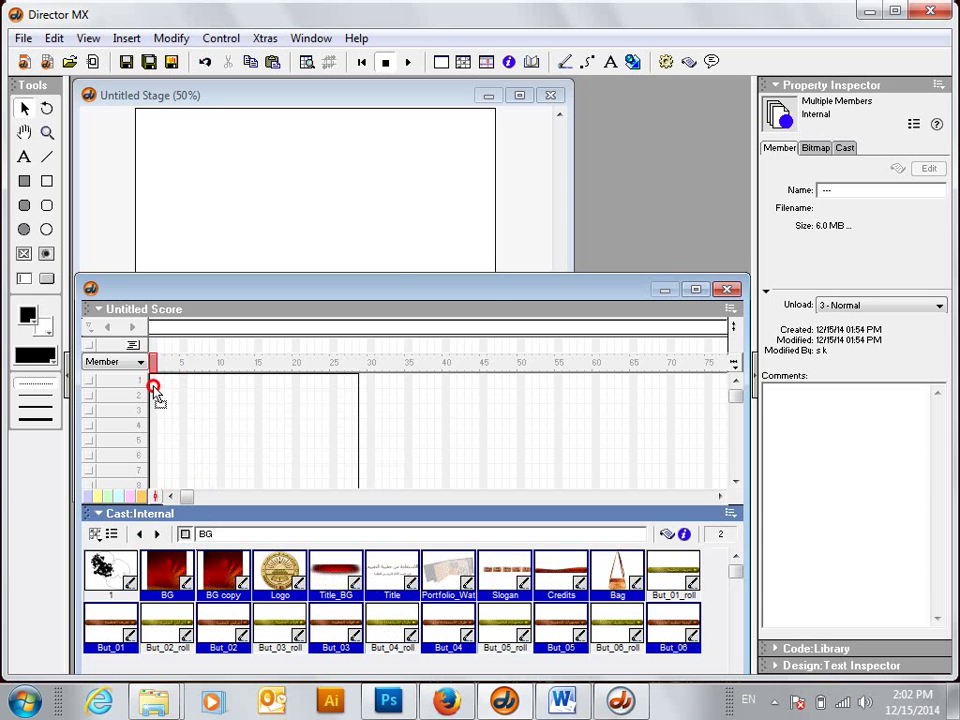
pyautogui.moveTo(155, 393); pyautogui.dragTo(155, 392)
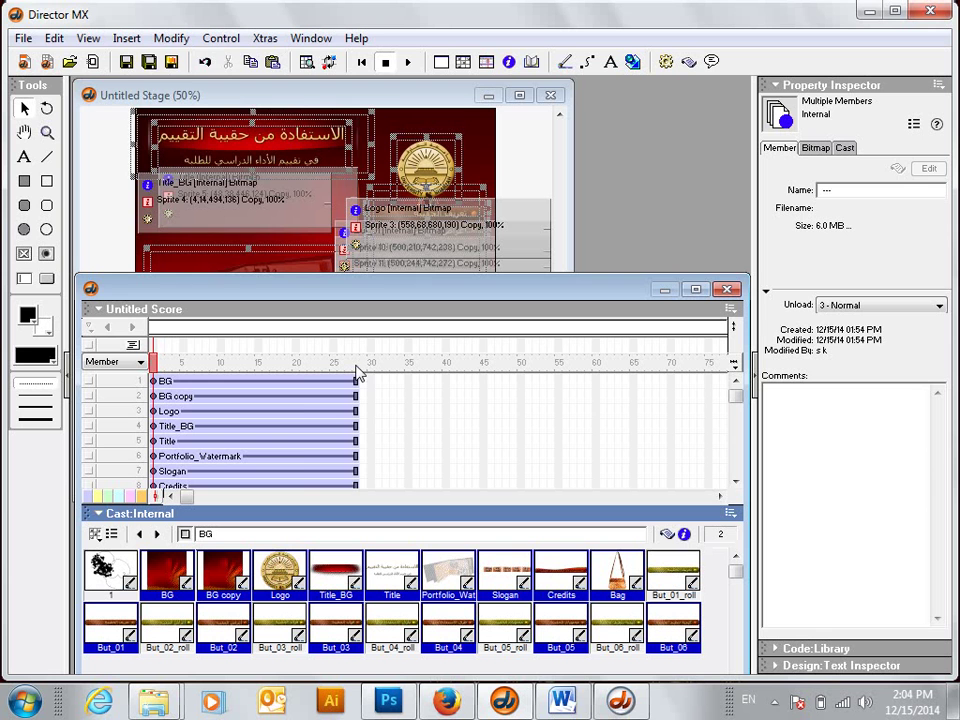
pyautogui.click(53, 38)
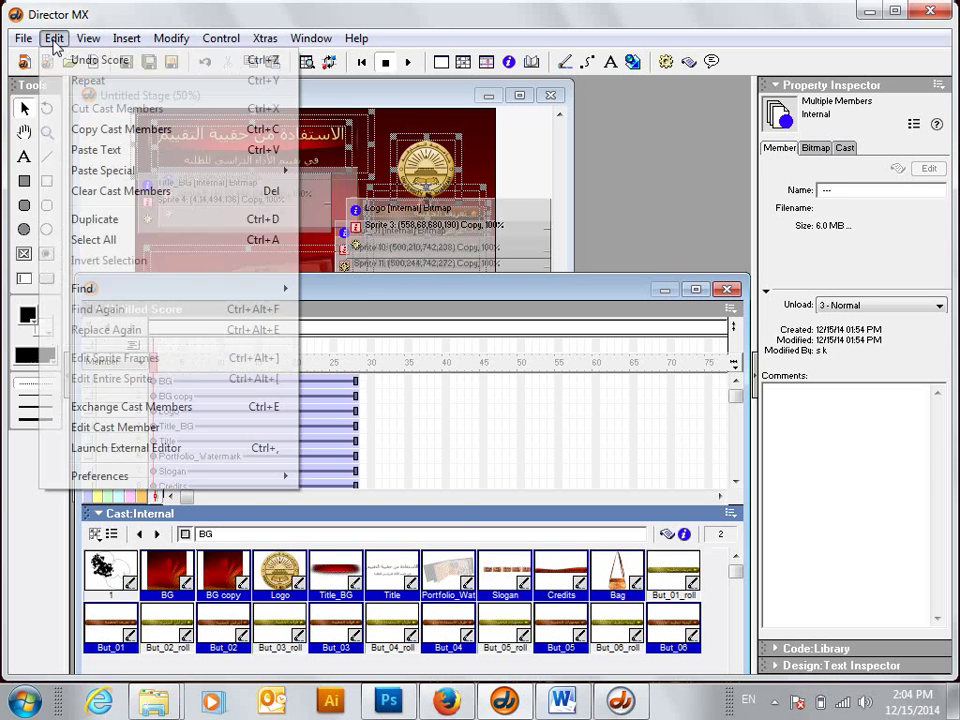
pyautogui.moveTo(100, 480)
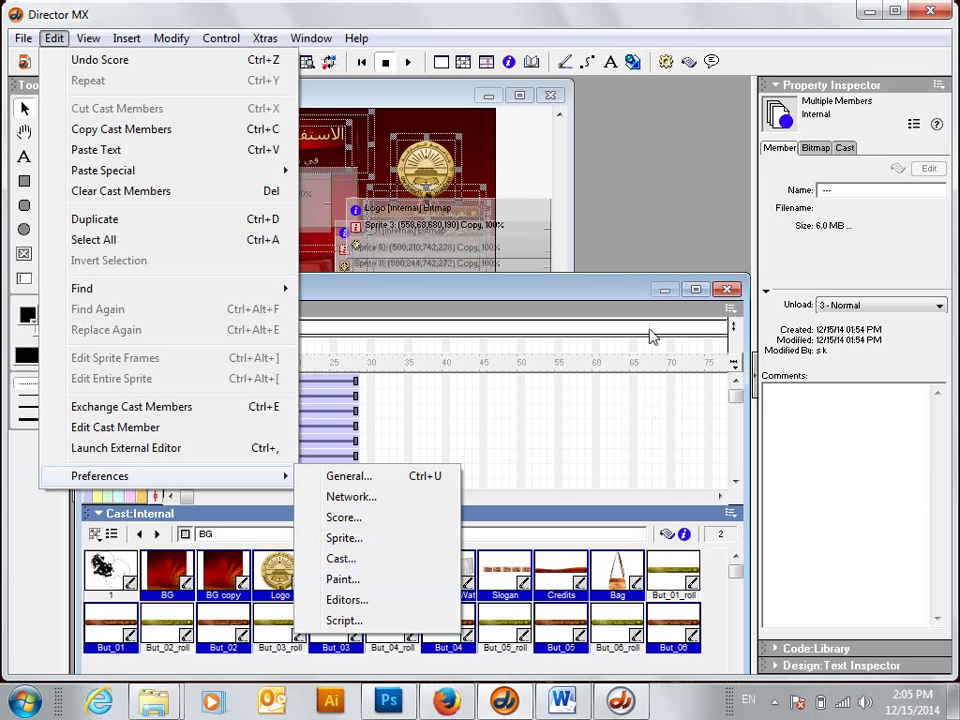
pyautogui.click(473, 8)
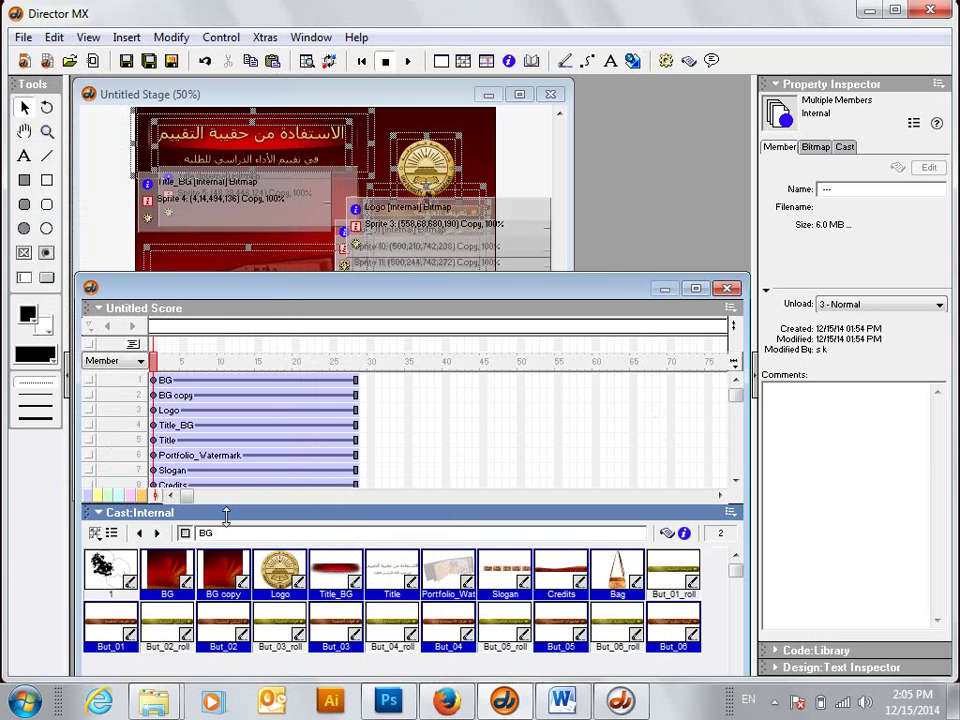
# Select only the BG member in the Cast and bring the Stage window to the front.
pyautogui.click(164, 567)
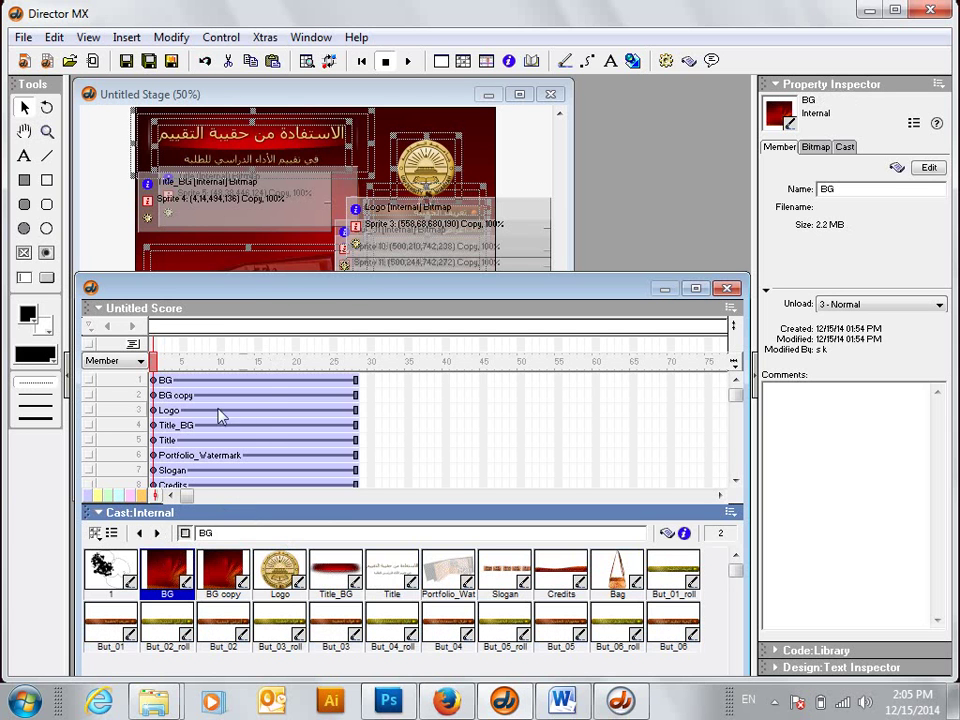
pyautogui.click(314, 95)
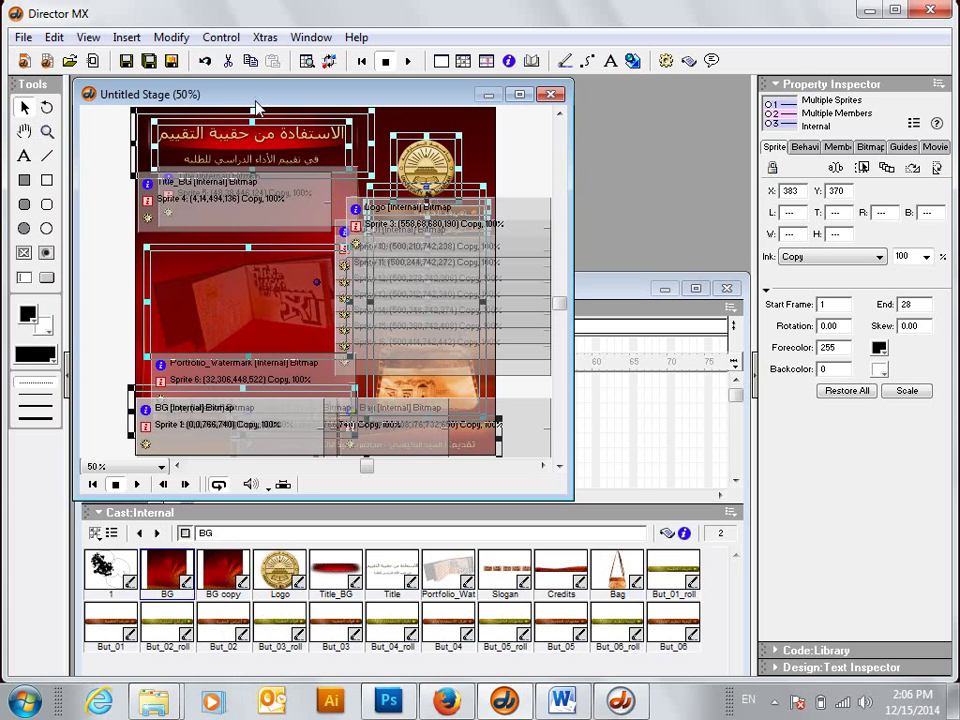
# Examine the default span duration in the Sprite Preferences and close them without changes.
pyautogui.click(54, 37)
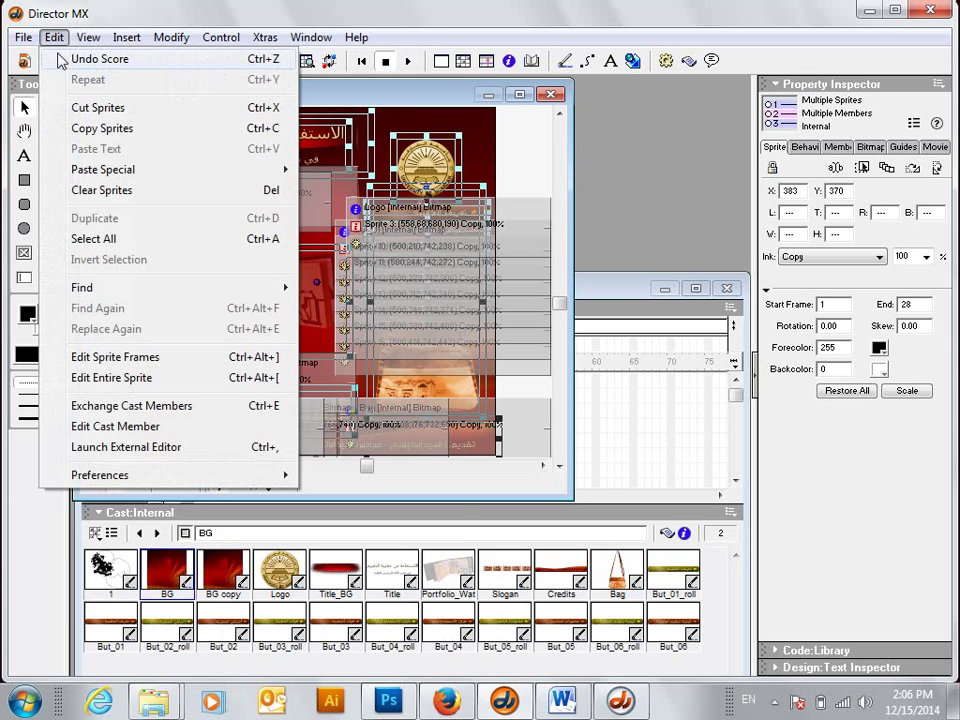
pyautogui.moveTo(122, 478)
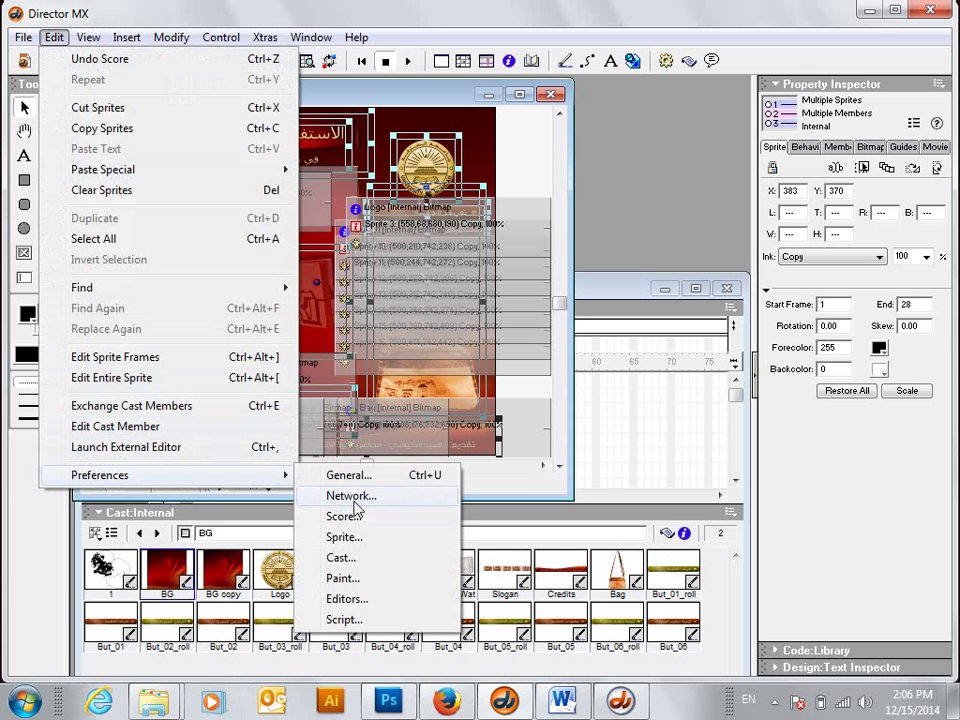
pyautogui.click(341, 537)
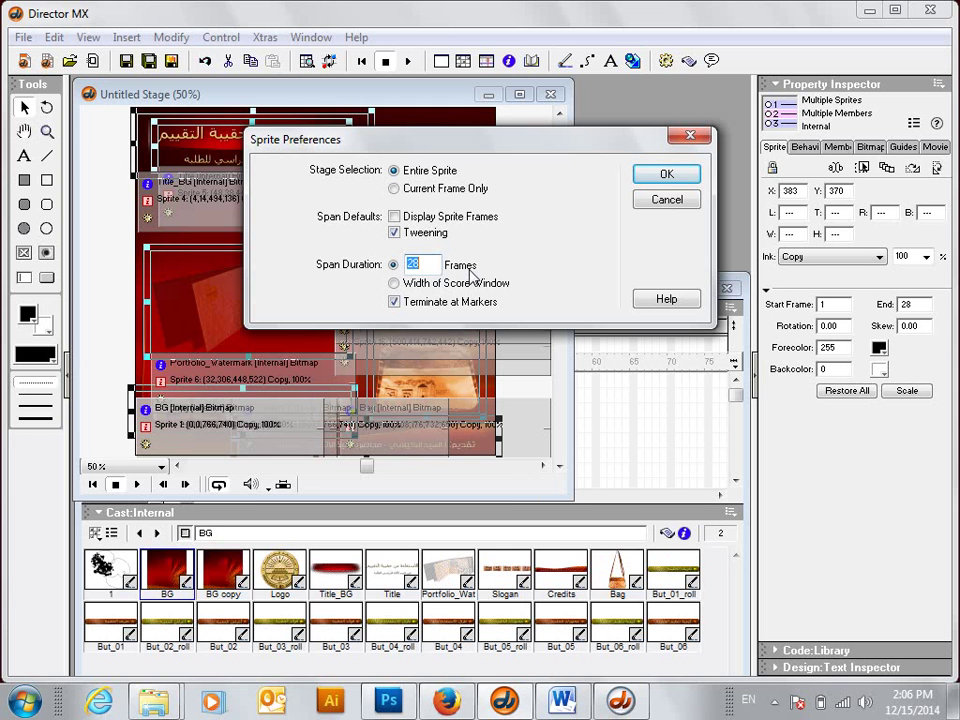
pyautogui.click(430, 264)
pyautogui.click(652, 203)
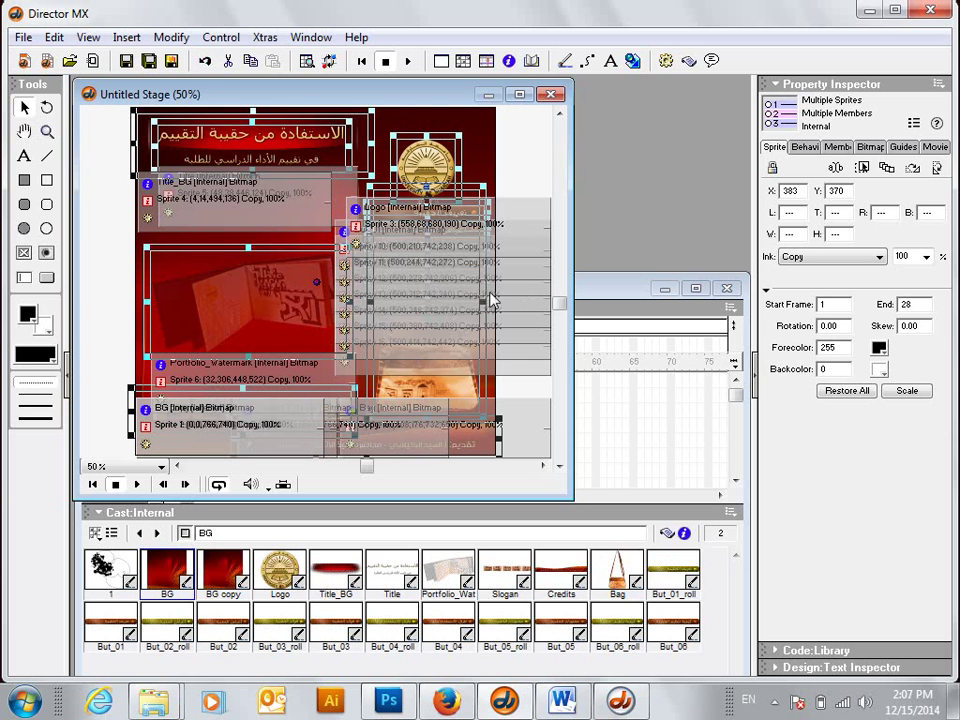
pyautogui.moveTo(395, 93)
pyautogui.mouseDown()
pyautogui.moveTo(429, 92)
pyautogui.moveTo(390, 92)
pyautogui.moveTo(396, 97)
pyautogui.mouseUp()
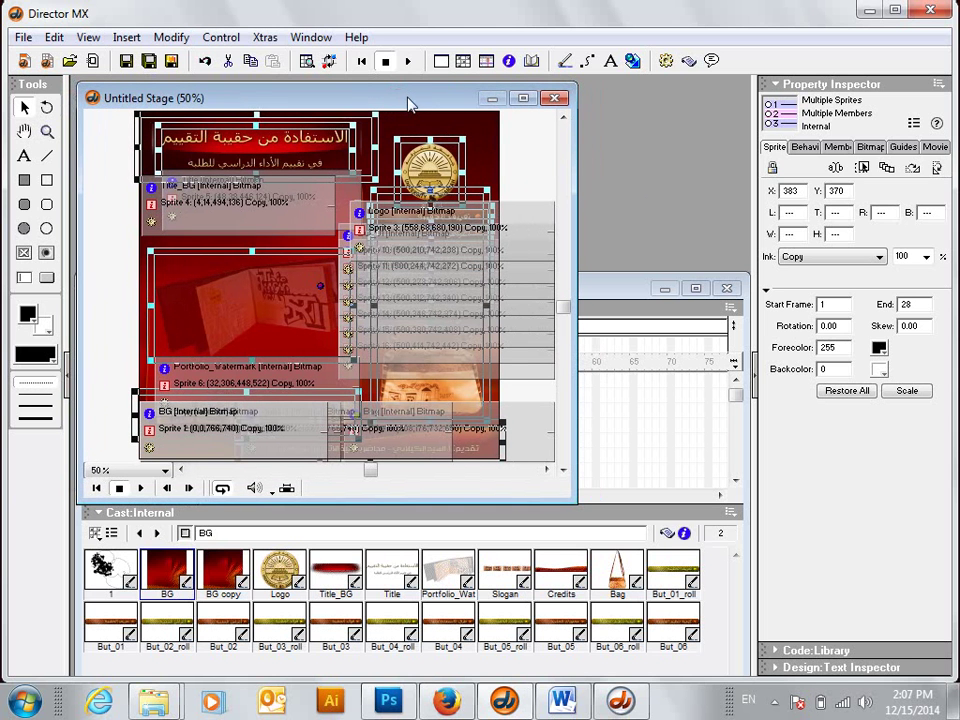